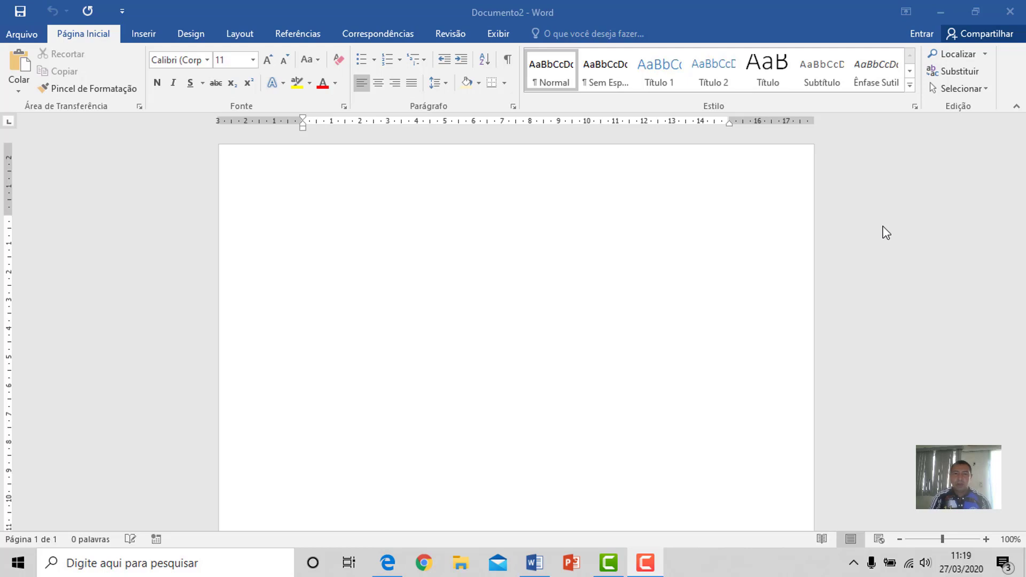
- Insert a table with 3 columns and 6 rows into the blank document, using the table size dialog
{"action": "left_click", "coordinate": [147, 30]}
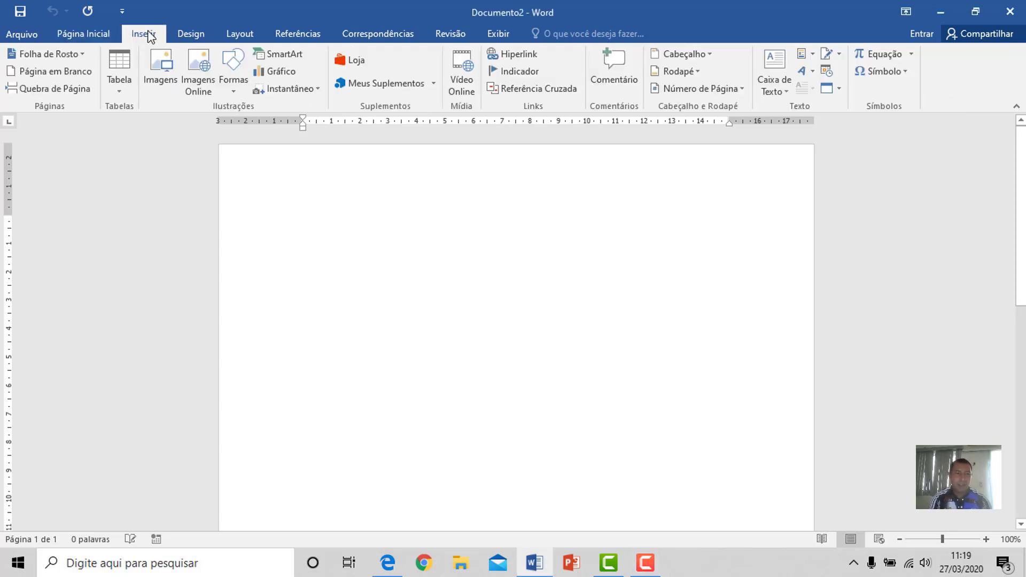
{"action": "left_click", "coordinate": [118, 90]}
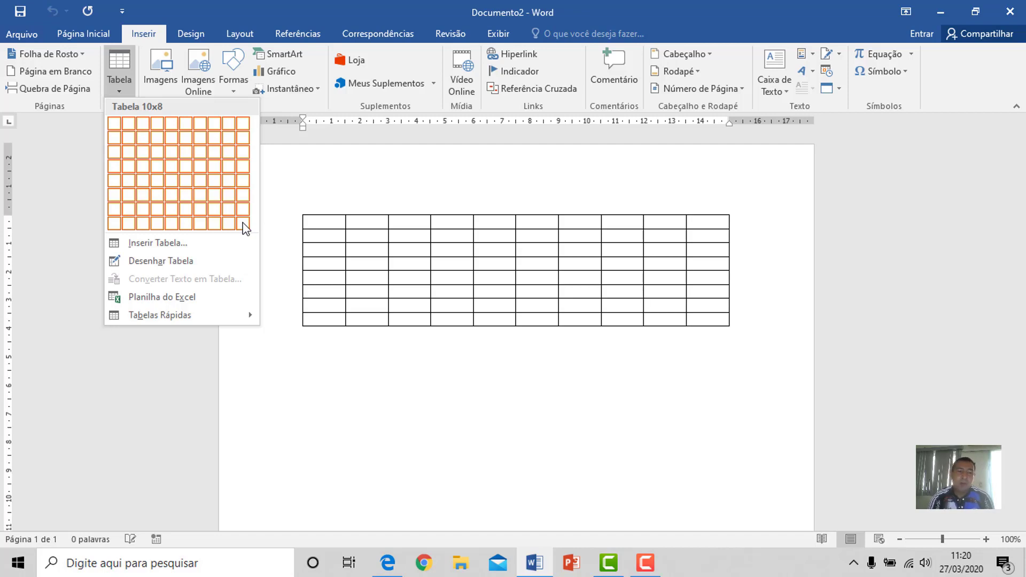
{"action": "left_click", "coordinate": [159, 244]}
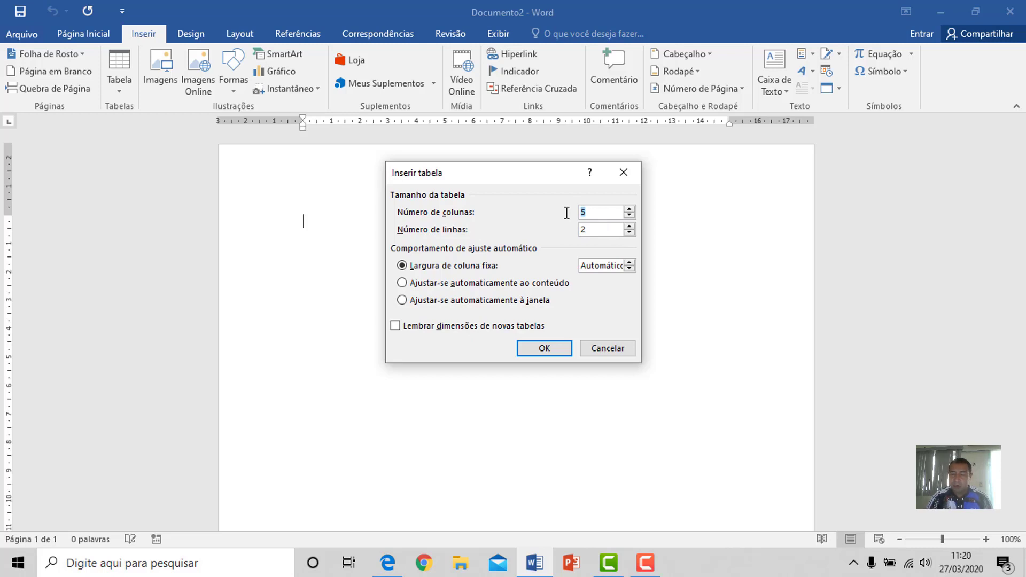
{"action": "type", "text": "3"}
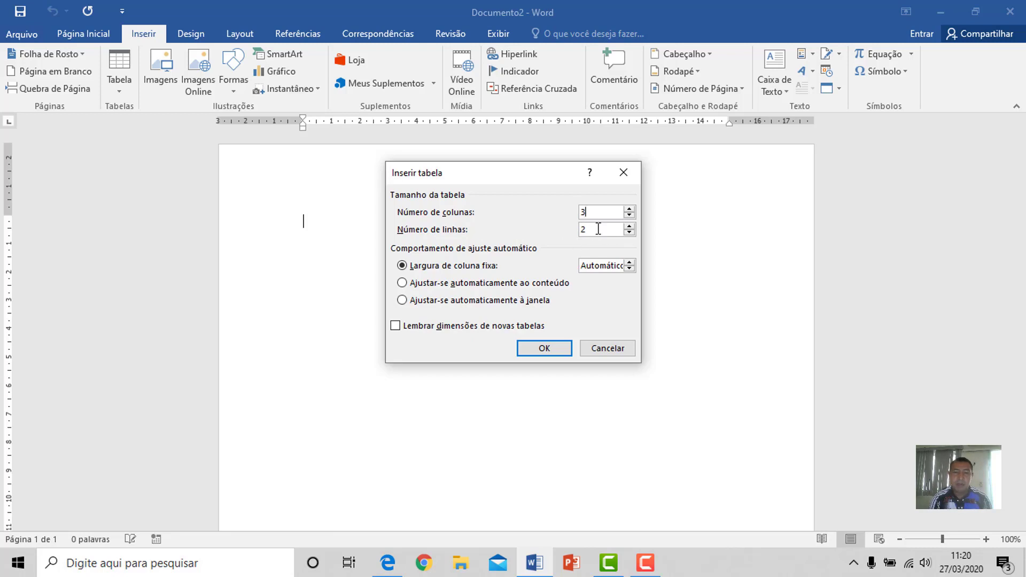
{"action": "double_click", "coordinate": [598, 229]}
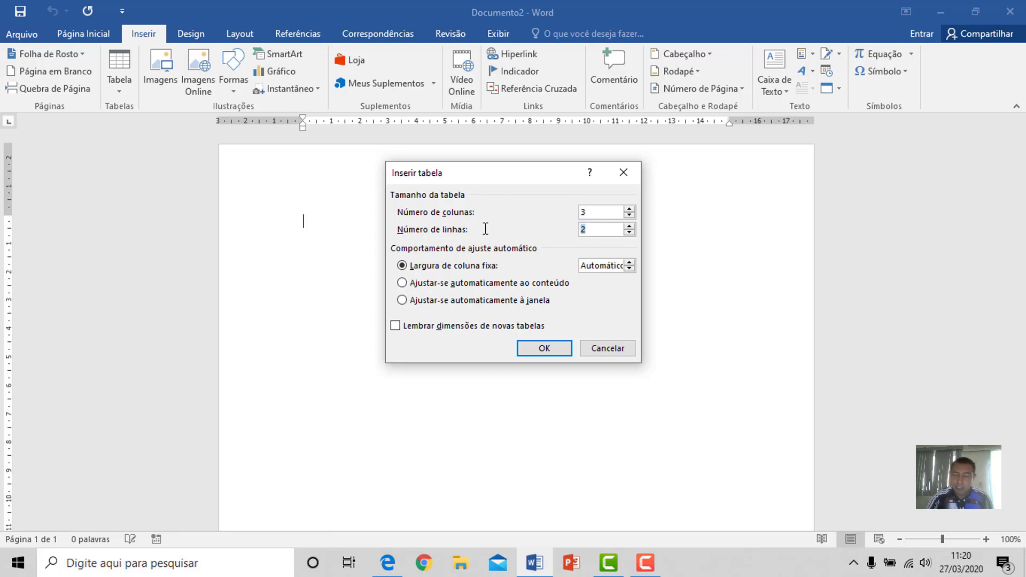
{"action": "type", "text": "6"}
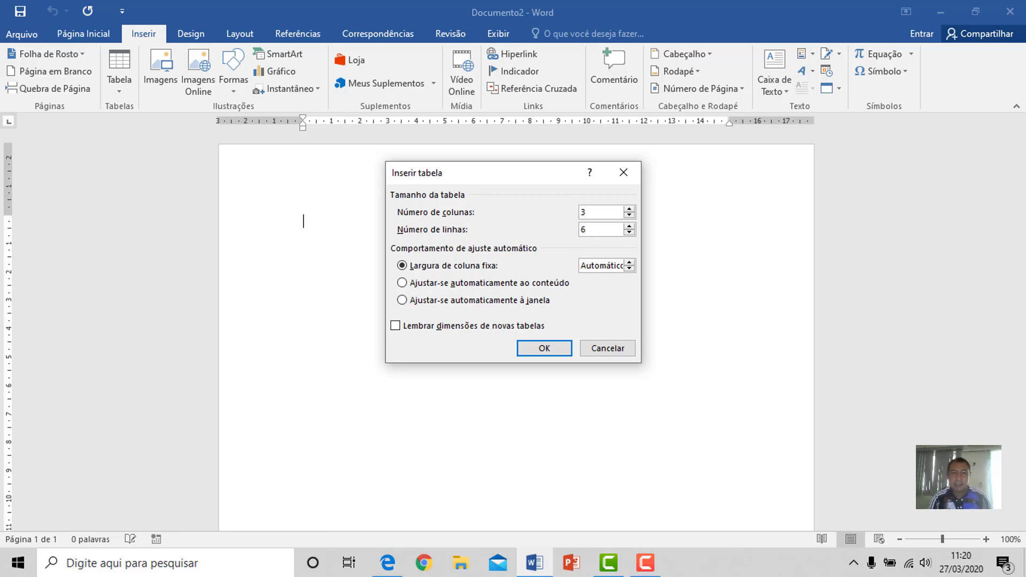
{"action": "left_click", "coordinate": [544, 350]}
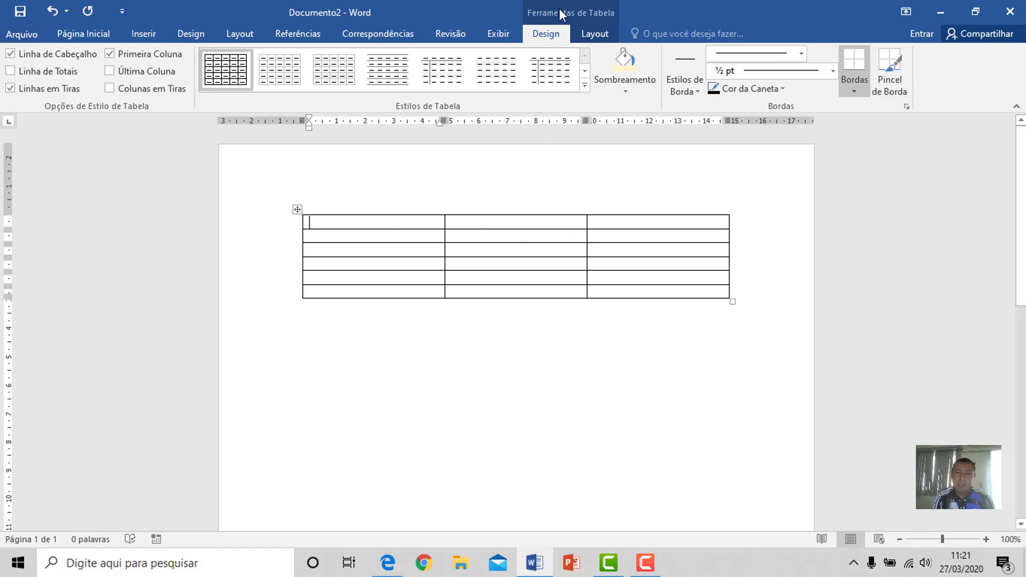
- Display the table layout tools, move the cursor out below the table and back into the third row's first cell
{"action": "left_click", "coordinate": [592, 32]}
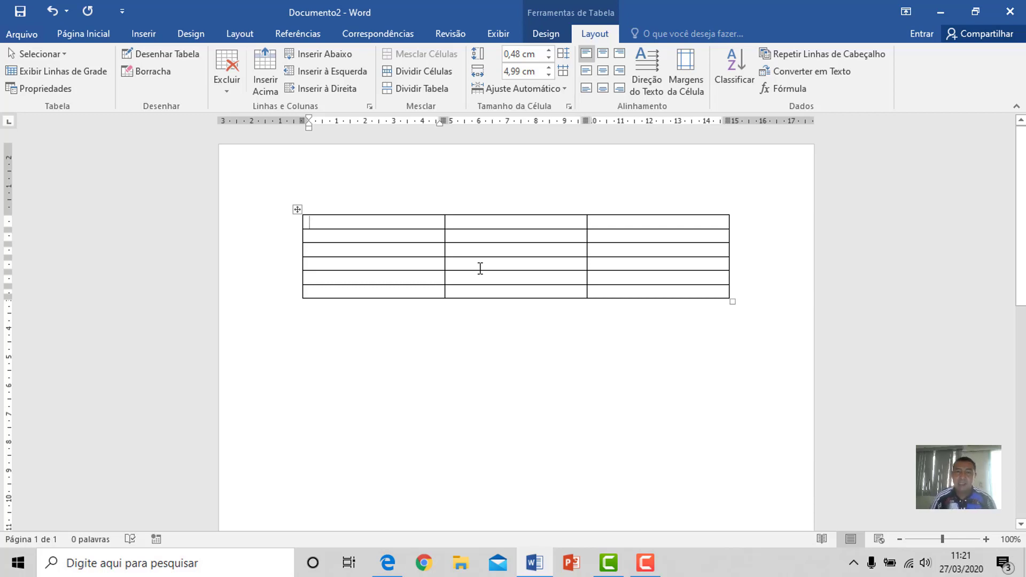
{"action": "left_click", "coordinate": [377, 335]}
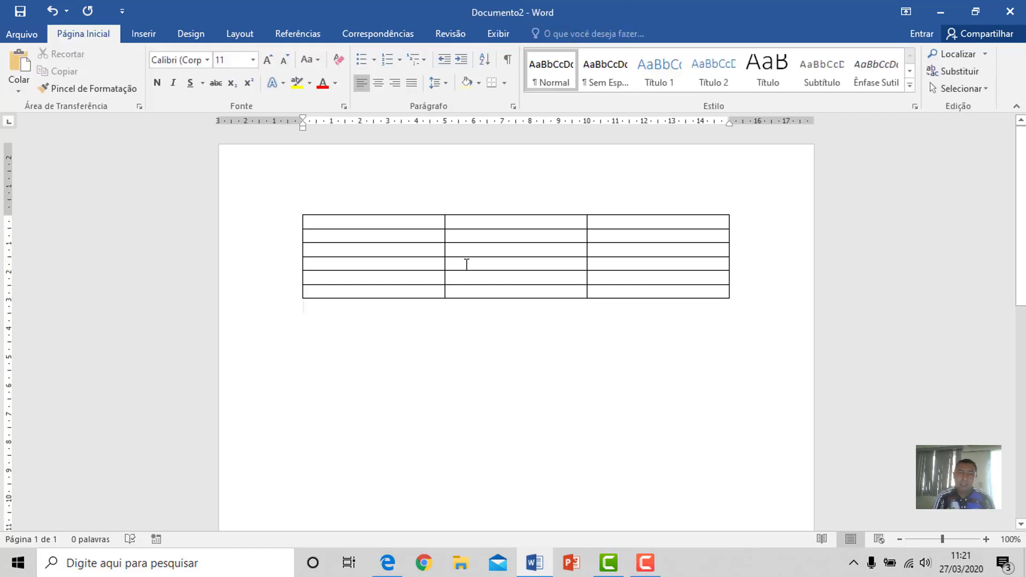
{"action": "left_click", "coordinate": [392, 247]}
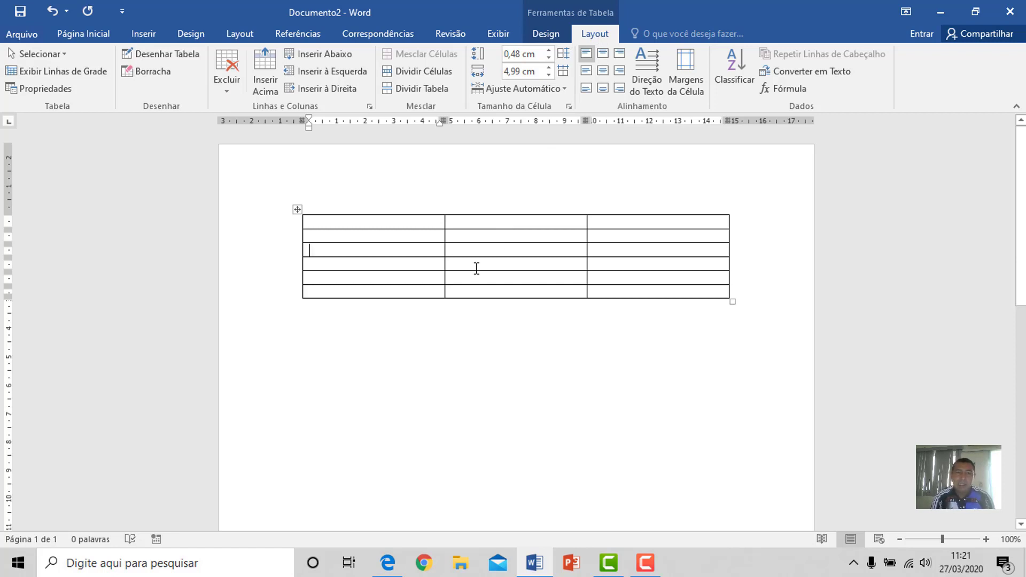
- Use the Select Cell command on the second row's first cell and on the third row's last cell
{"action": "left_click", "coordinate": [362, 237]}
{"action": "left_click", "coordinate": [63, 56]}
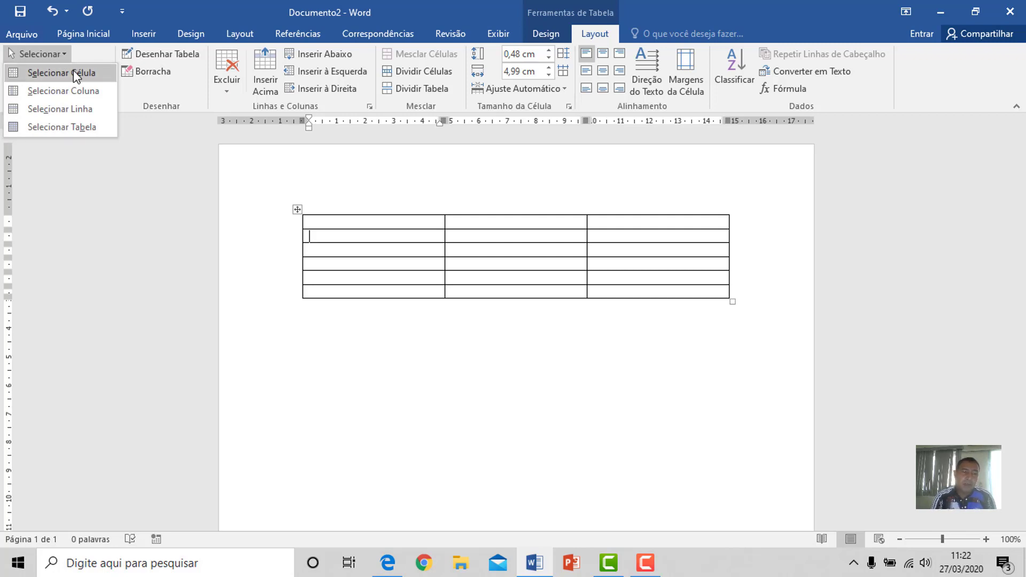
{"action": "left_click", "coordinate": [73, 69]}
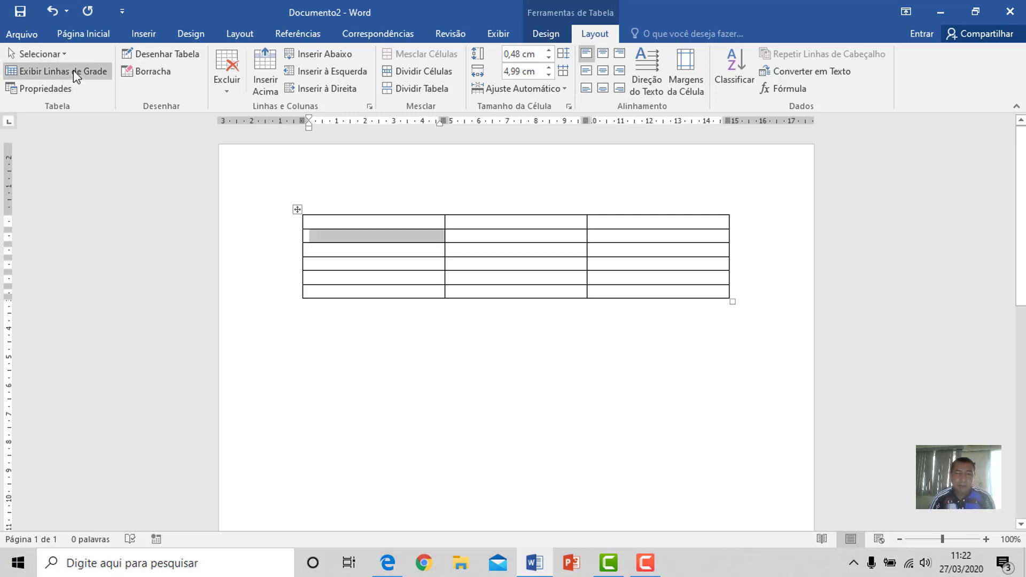
{"action": "left_click", "coordinate": [633, 251]}
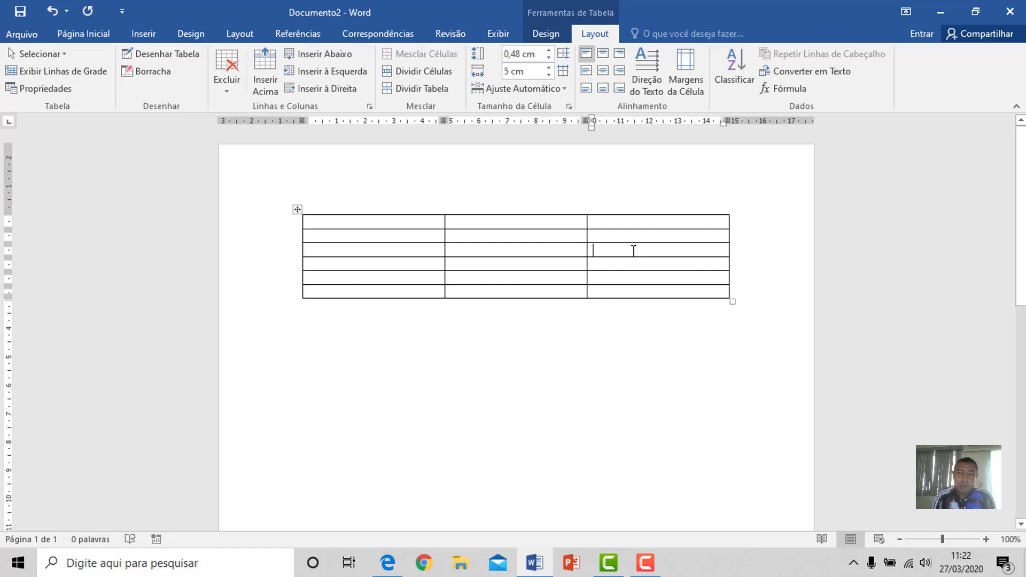
{"action": "left_click", "coordinate": [59, 51]}
{"action": "left_click", "coordinate": [83, 74]}
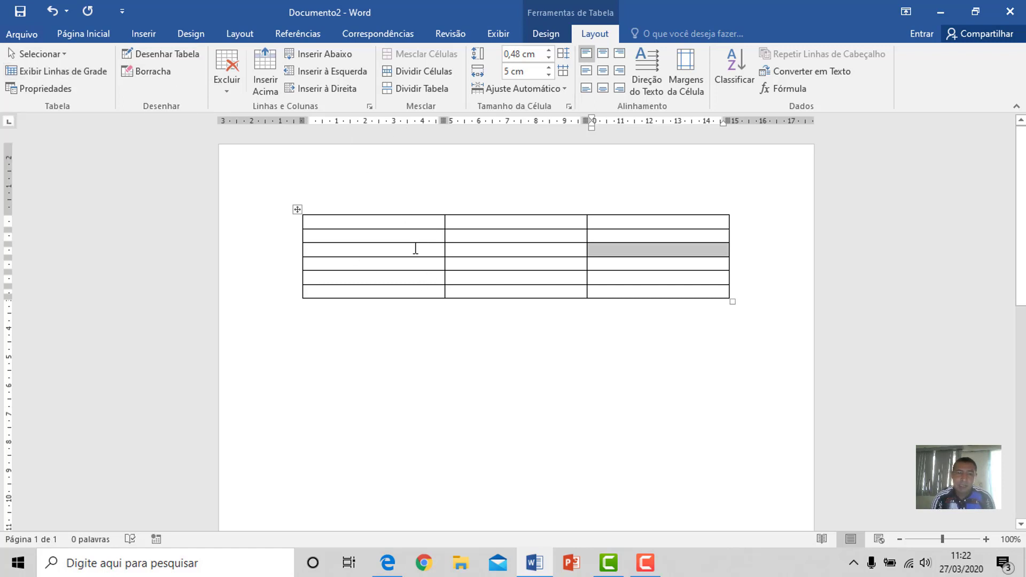
- Use the Select Column command on the table's first column and on its second column
{"action": "left_click", "coordinate": [352, 233]}
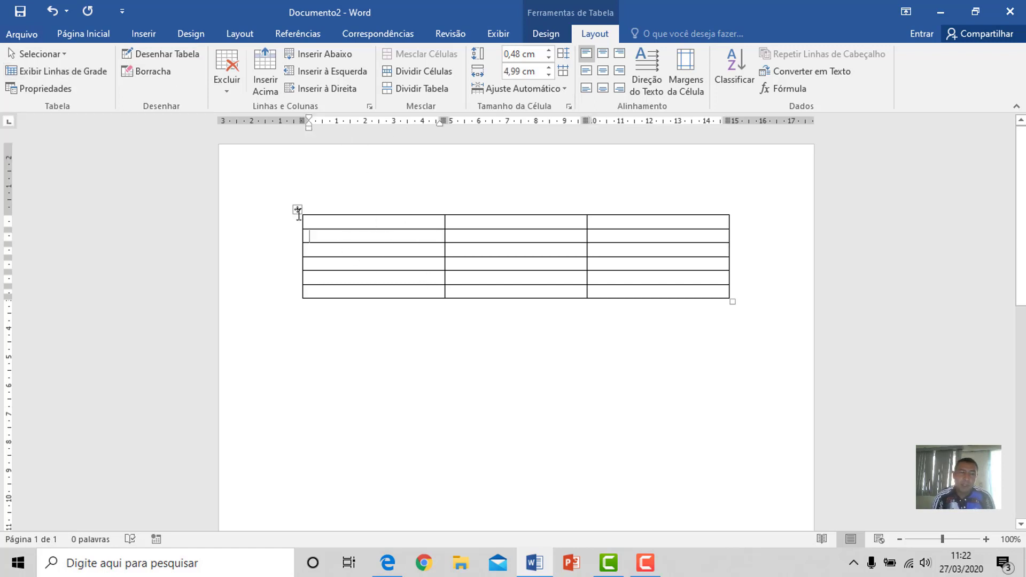
{"action": "left_click", "coordinate": [65, 56]}
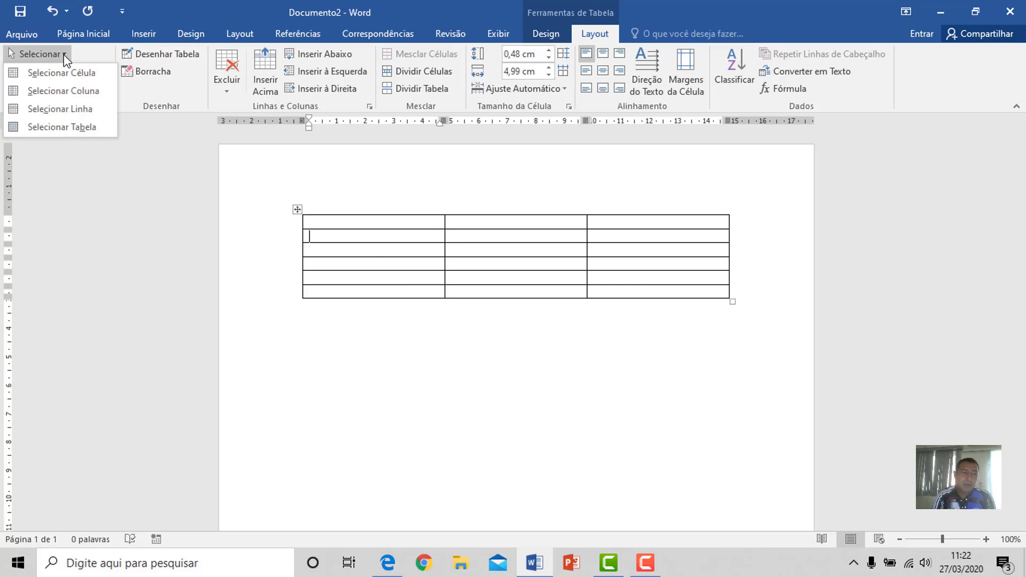
{"action": "left_click", "coordinate": [82, 95]}
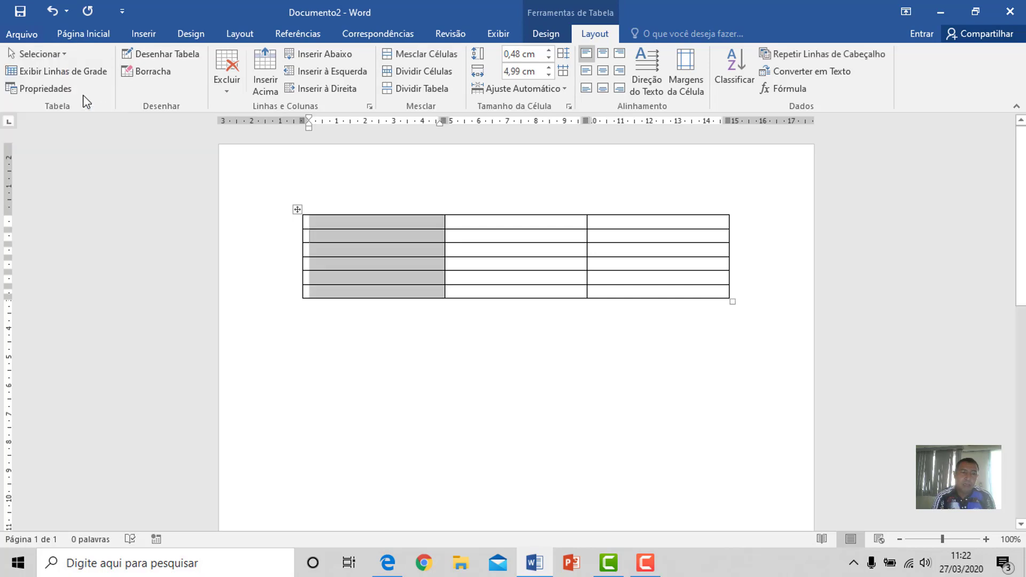
{"action": "left_click", "coordinate": [516, 238]}
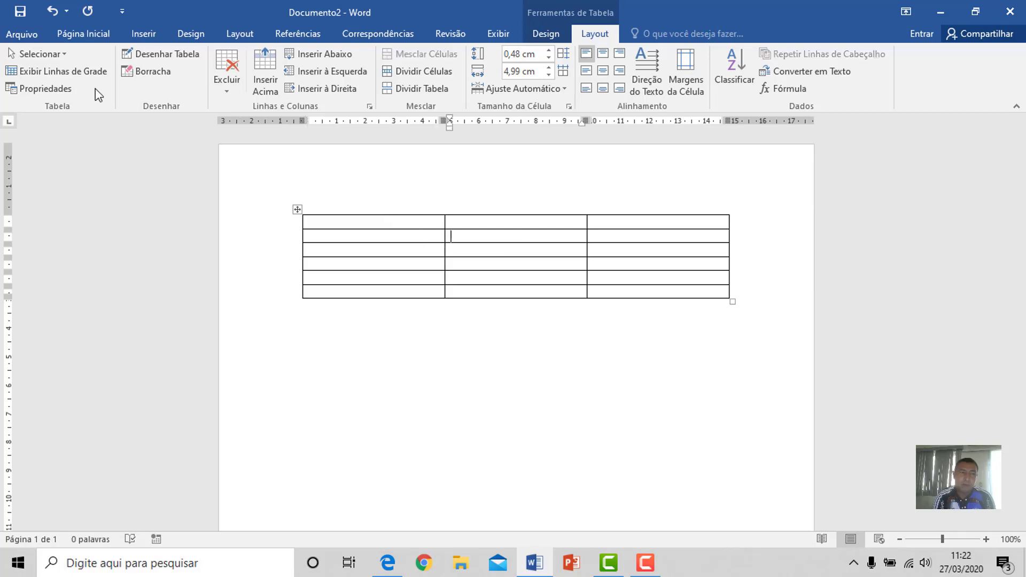
{"action": "left_click", "coordinate": [39, 54]}
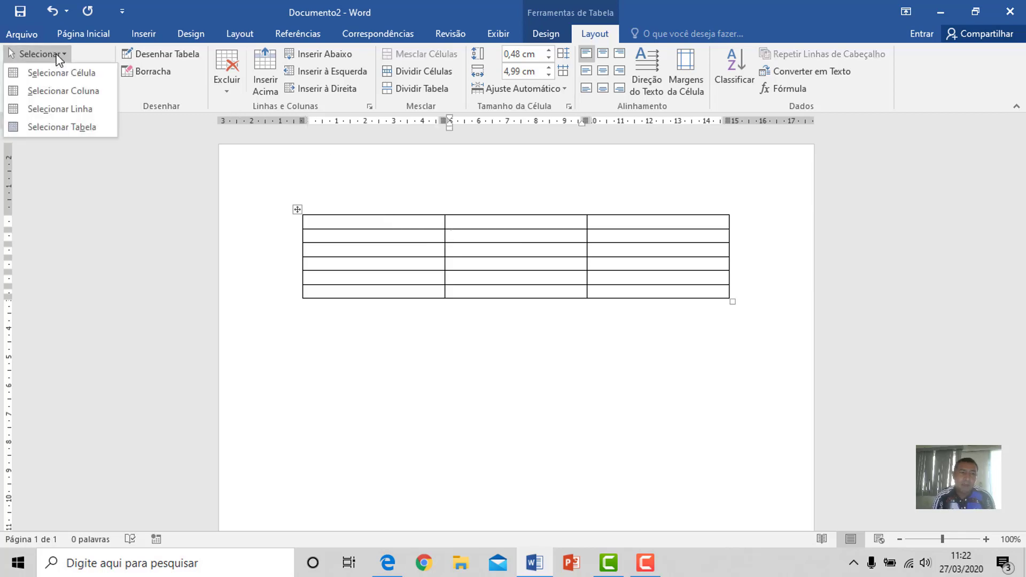
{"action": "left_click", "coordinate": [82, 95]}
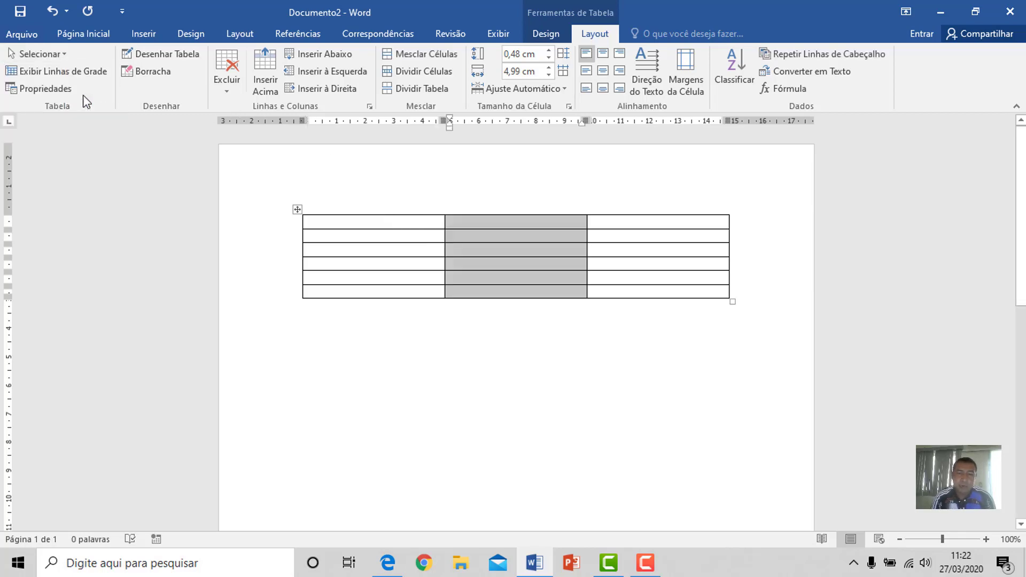
- Use the Select Row command on the table's second row and on its fourth row
{"action": "left_click", "coordinate": [351, 239]}
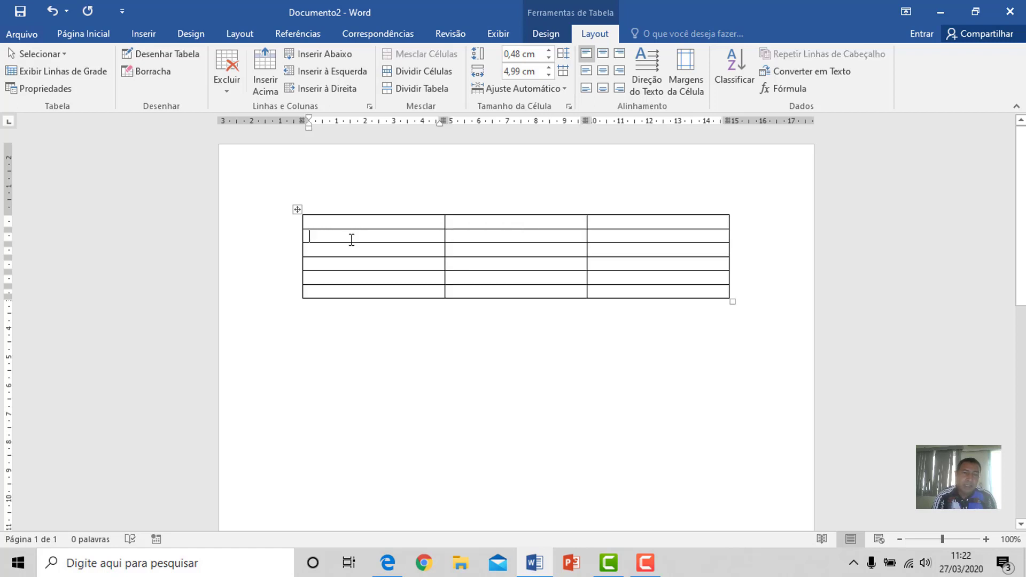
{"action": "left_click", "coordinate": [56, 53]}
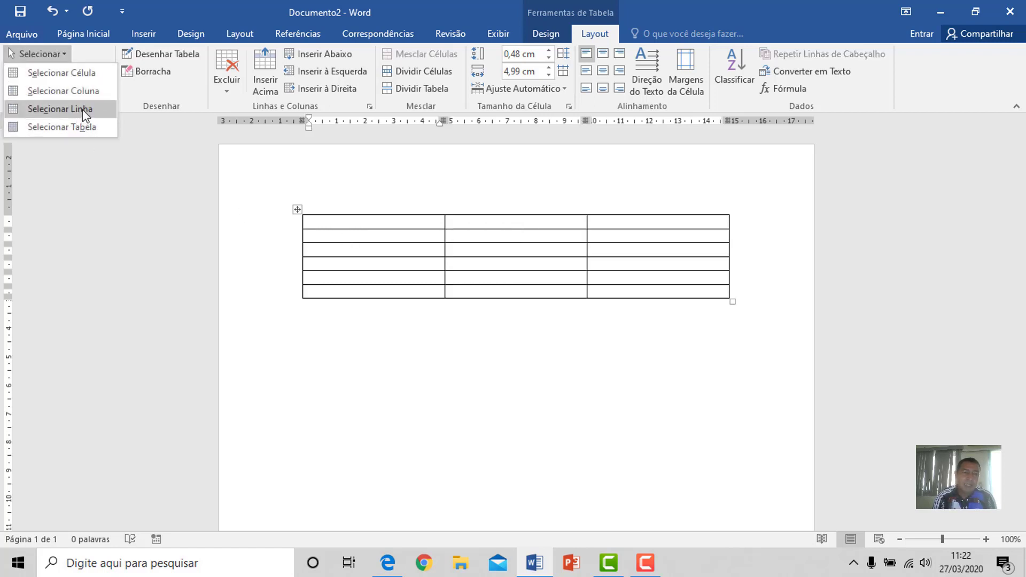
{"action": "left_click", "coordinate": [84, 111]}
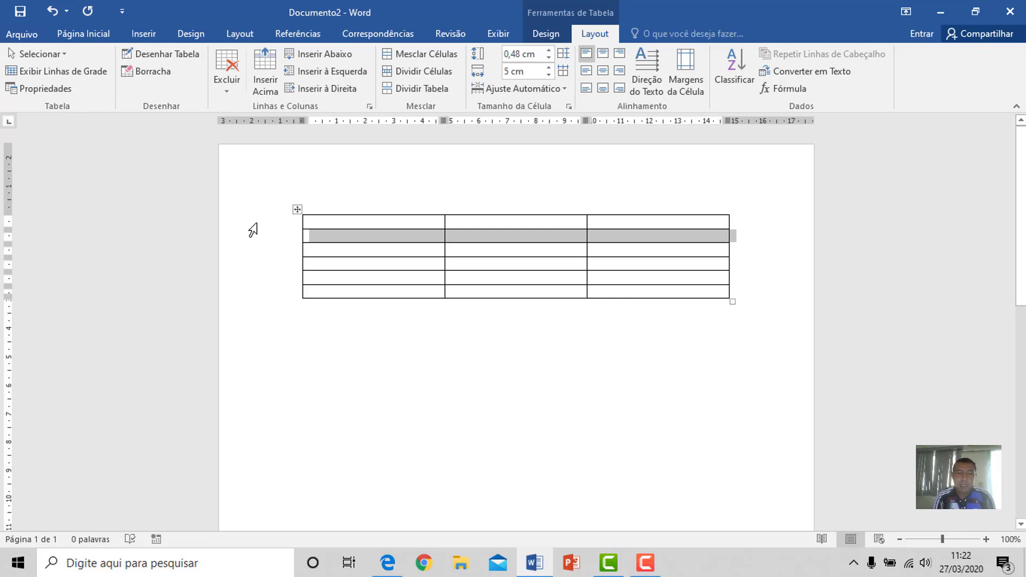
{"action": "left_click", "coordinate": [363, 264]}
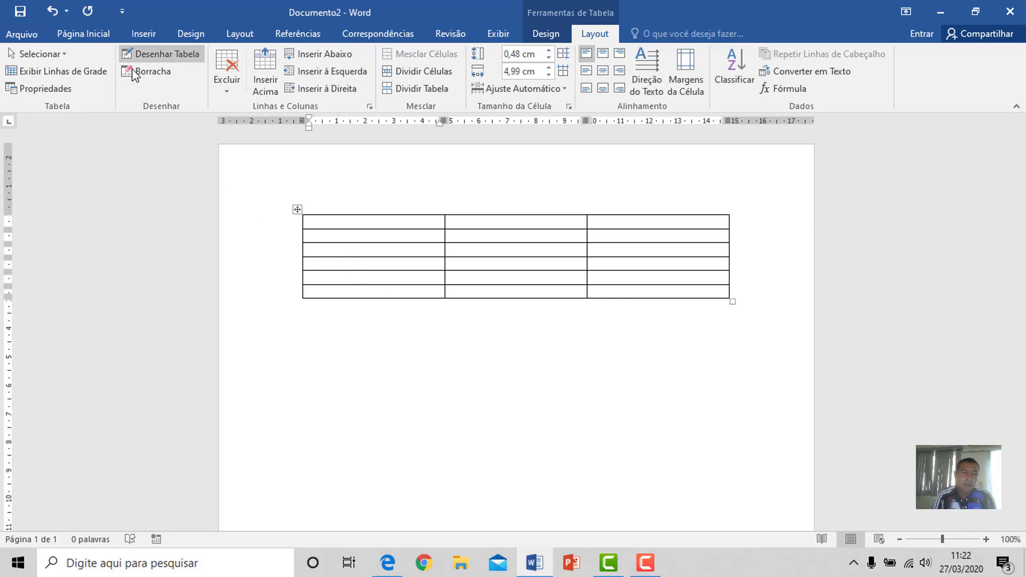
{"action": "left_click", "coordinate": [55, 53]}
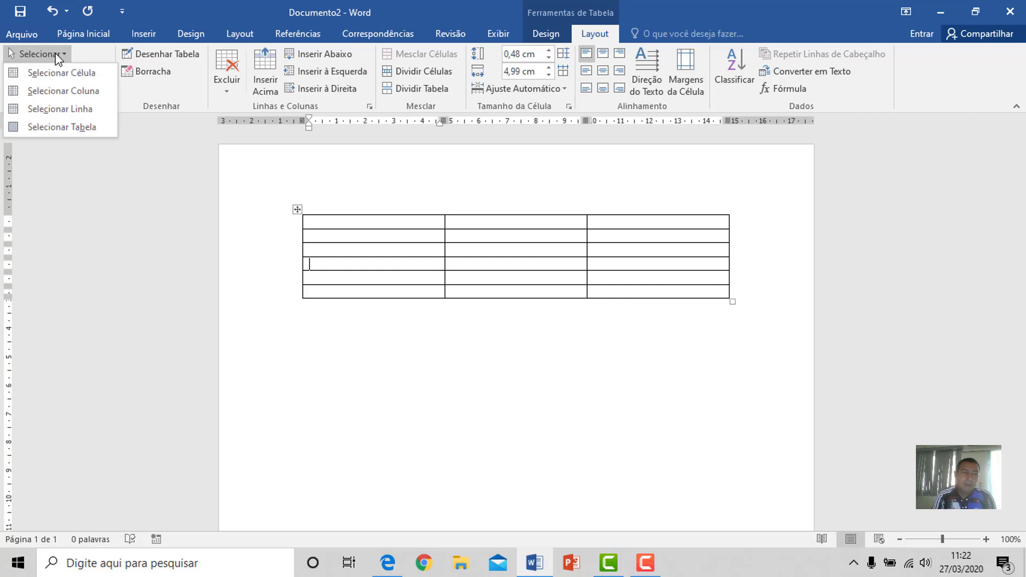
{"action": "left_click", "coordinate": [83, 111]}
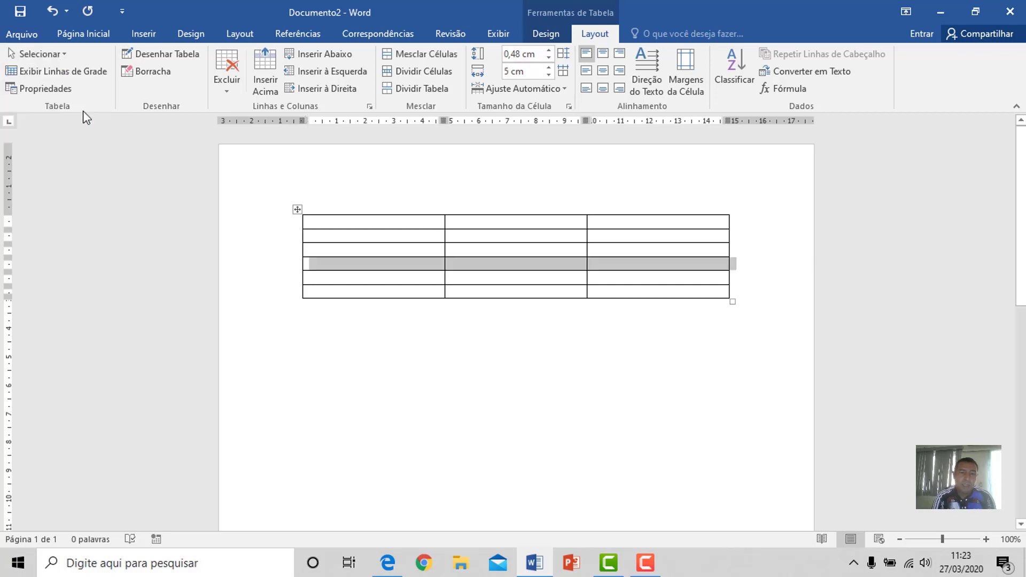
- Select the entire table with the Select Table command, starting from a cell in the second row
{"action": "left_click", "coordinate": [379, 235]}
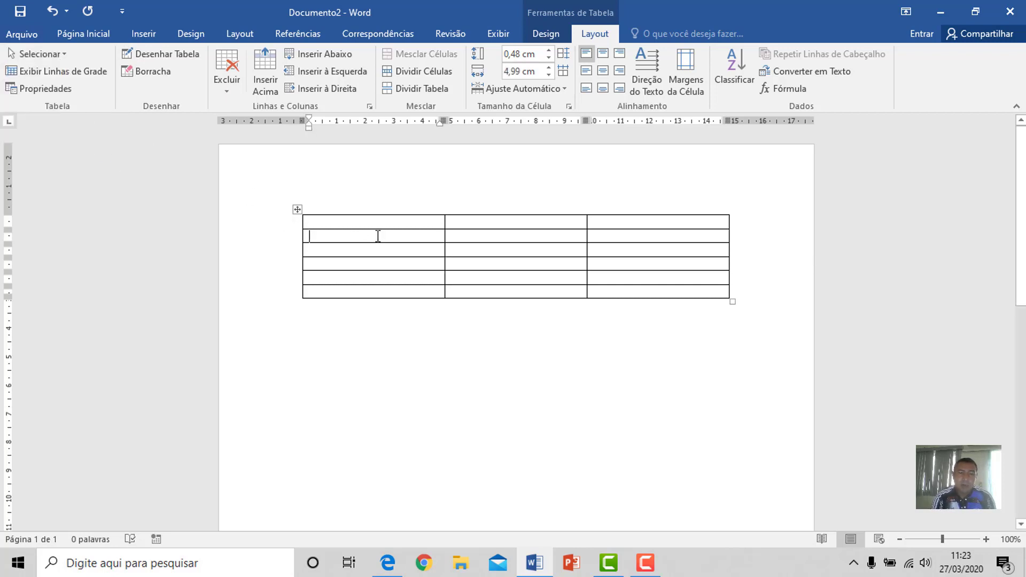
{"action": "left_click", "coordinate": [56, 53]}
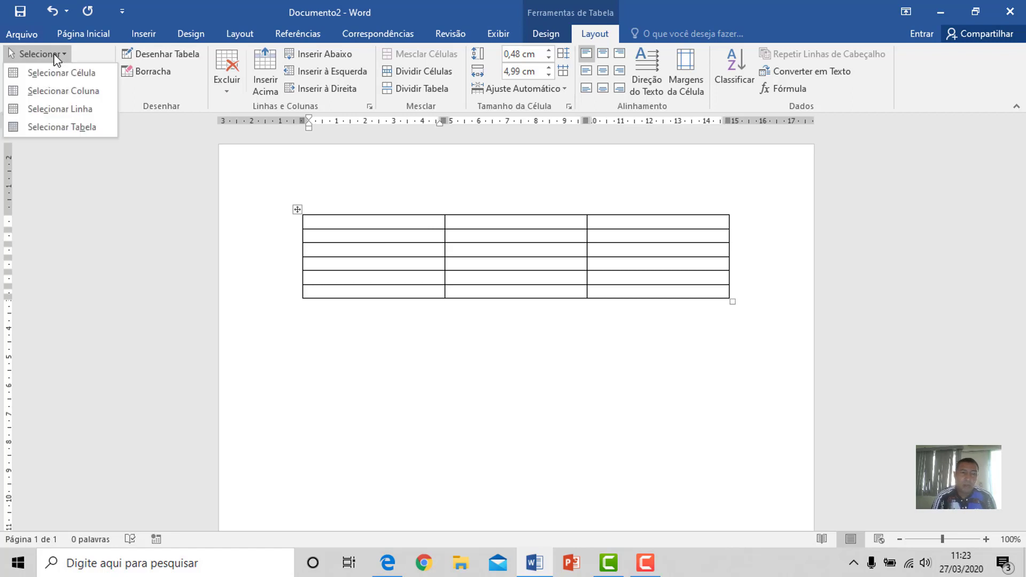
{"action": "left_click", "coordinate": [78, 126]}
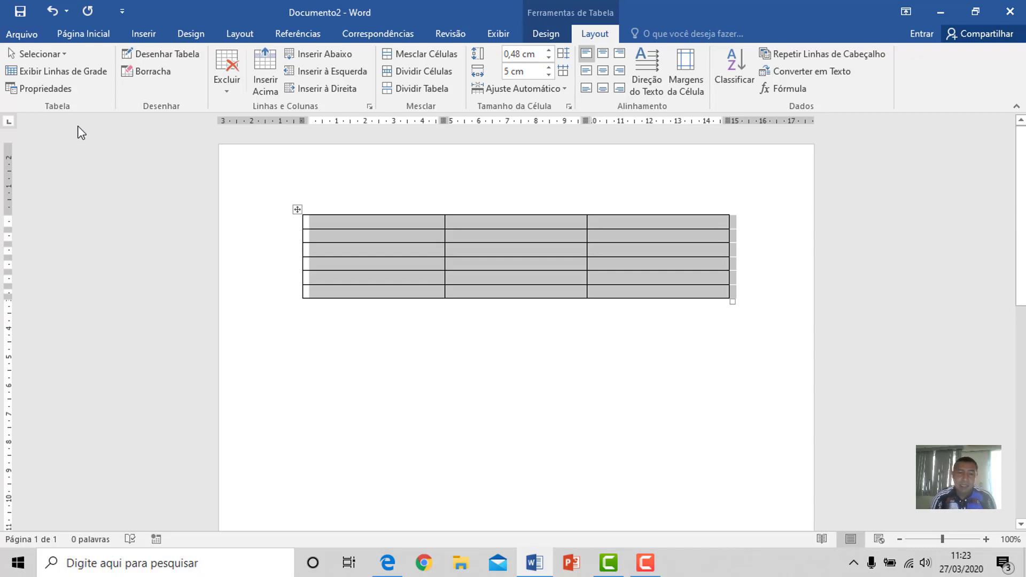
- Clear the table selection and select the first, second and third columns one after another directly from their upper edges
{"action": "left_click", "coordinate": [394, 225]}
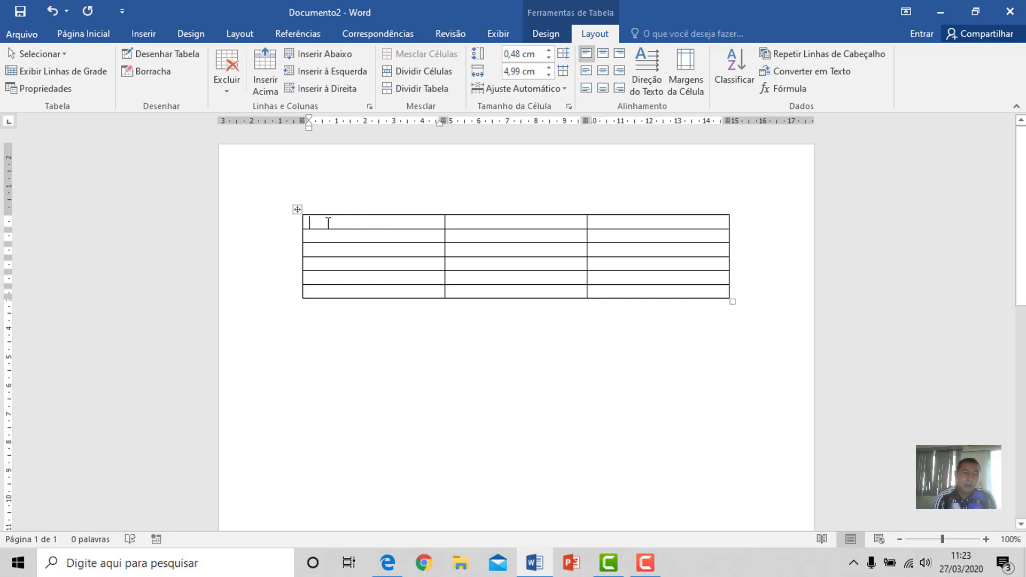
{"action": "left_click", "coordinate": [380, 207]}
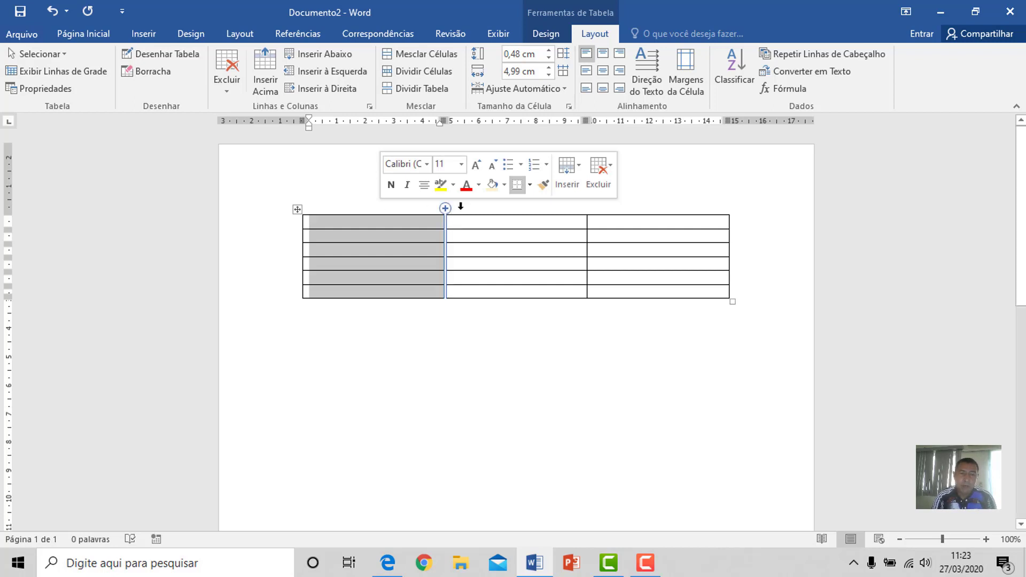
{"action": "left_click", "coordinate": [512, 207]}
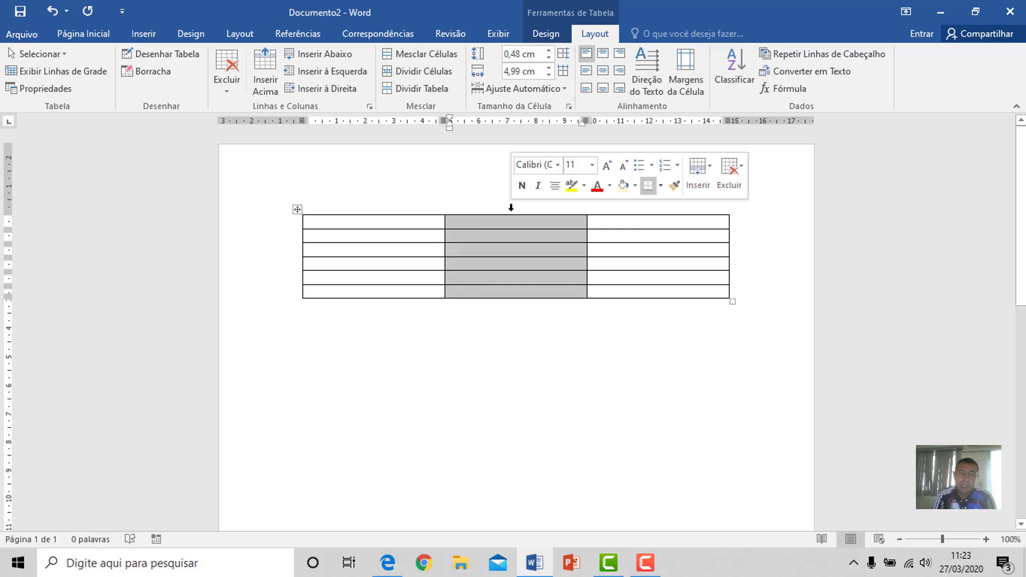
{"action": "left_click", "coordinate": [655, 209]}
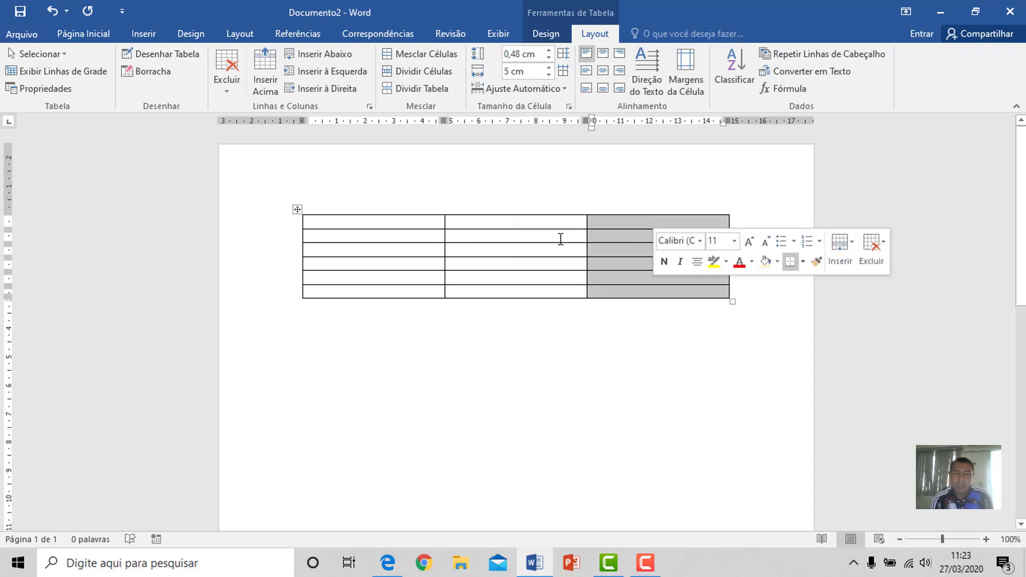
- Select the table's second, third and fourth rows one after another directly from the page margin beside them
{"action": "left_click", "coordinate": [245, 233]}
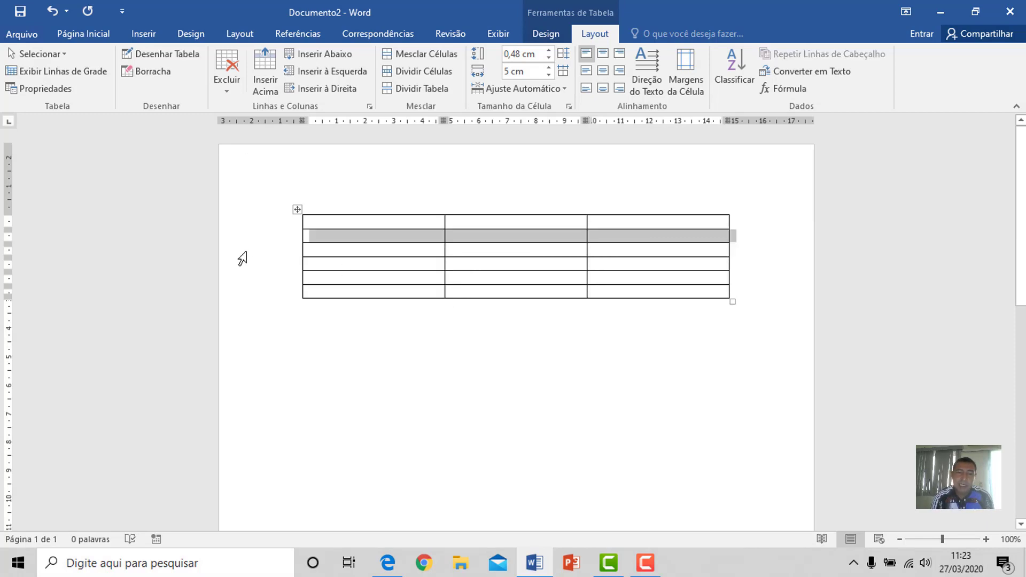
{"action": "left_click", "coordinate": [245, 254]}
{"action": "left_click", "coordinate": [245, 266]}
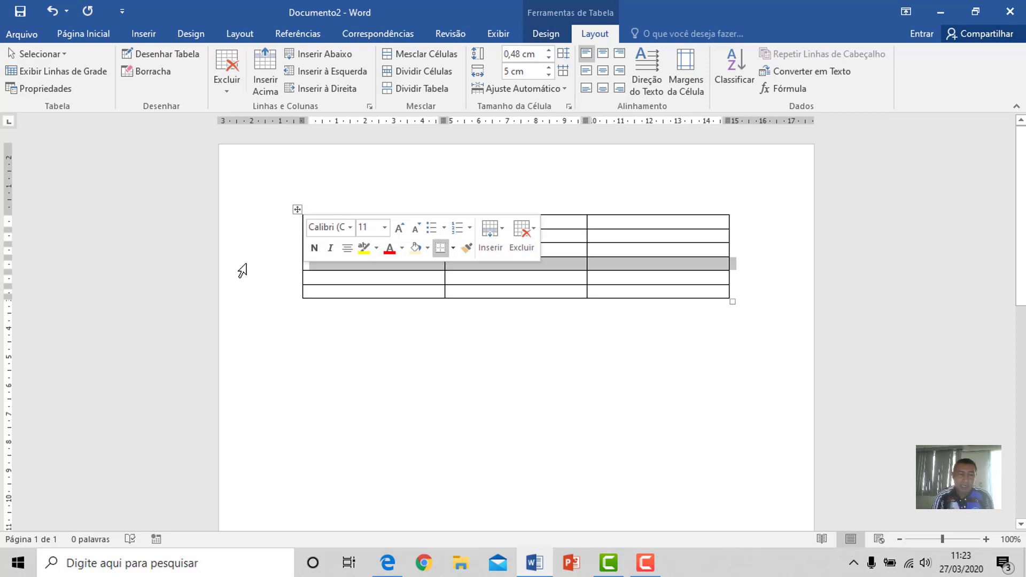
- Select the table's last three rows together, and a two-by-two block of cells starting at the second row's first cell
{"action": "left_click_drag", "start_coordinate": [242, 271], "coordinate": [240, 298]}
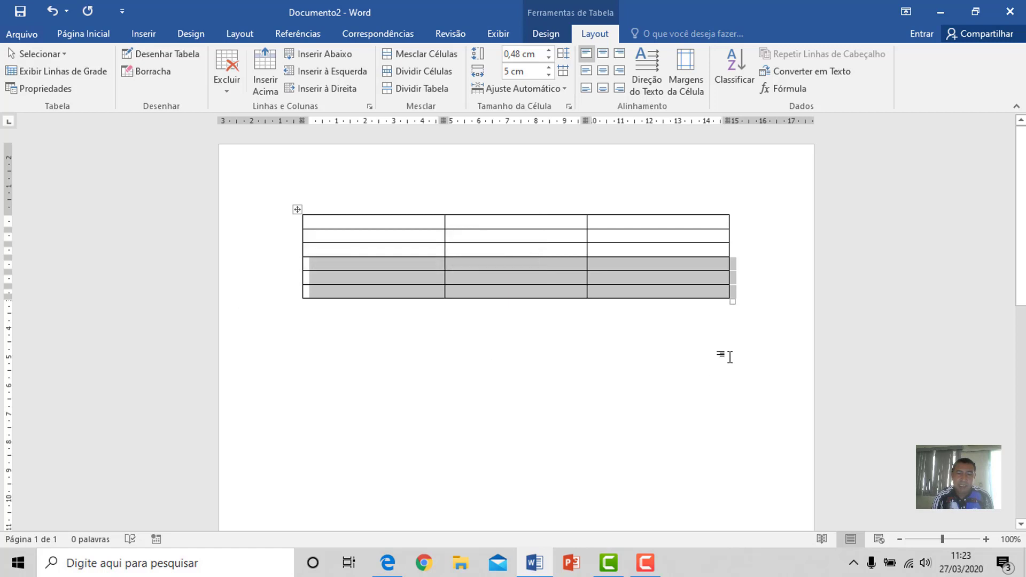
{"action": "left_click", "coordinate": [368, 239]}
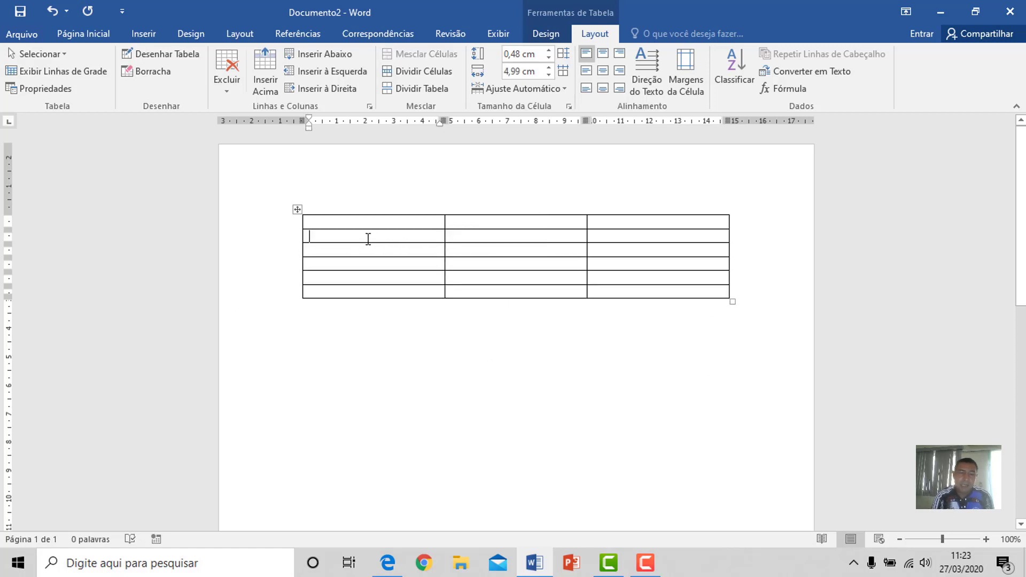
{"action": "left_click", "coordinate": [302, 240]}
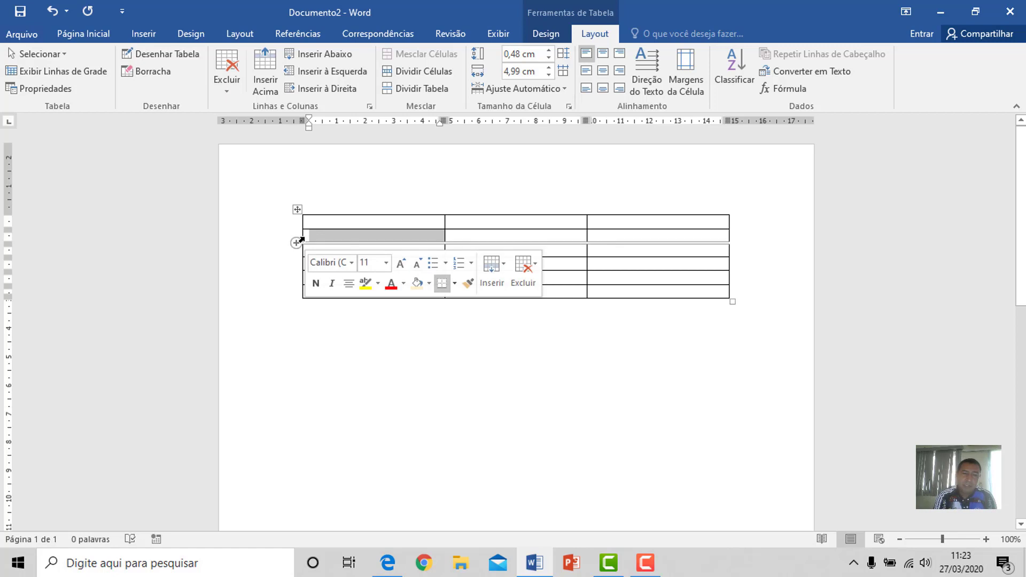
{"action": "left_click_drag", "start_coordinate": [303, 238], "coordinate": [507, 252]}
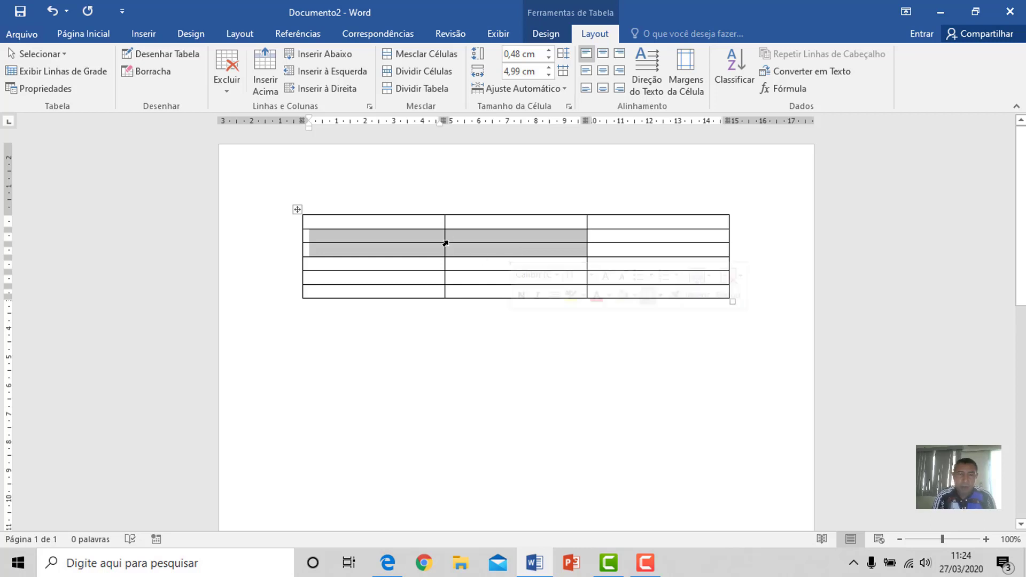
{"action": "left_click", "coordinate": [368, 238]}
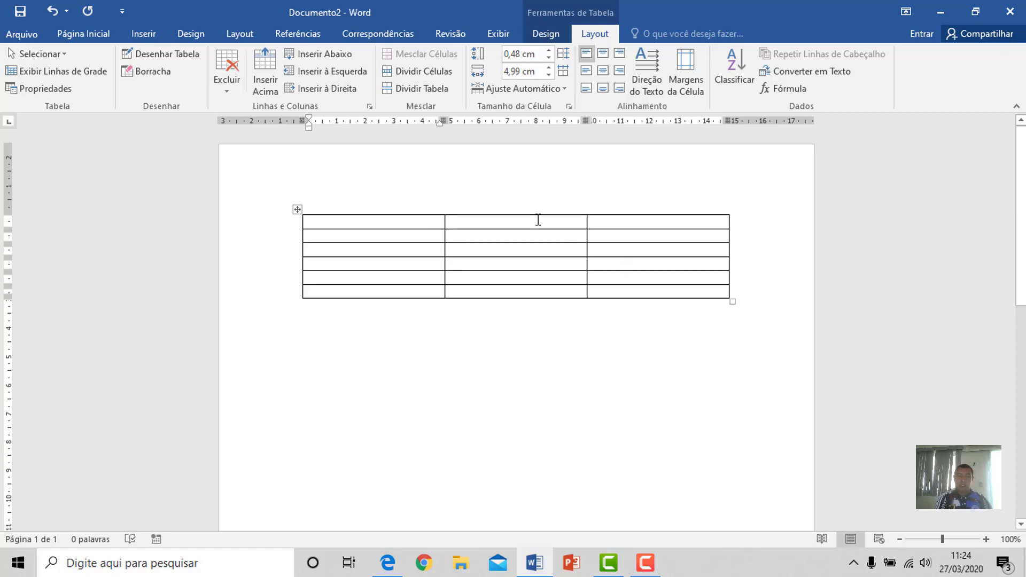
- Insert a new row above the table's first row and another row directly below the inserted one
{"action": "left_click", "coordinate": [502, 209]}
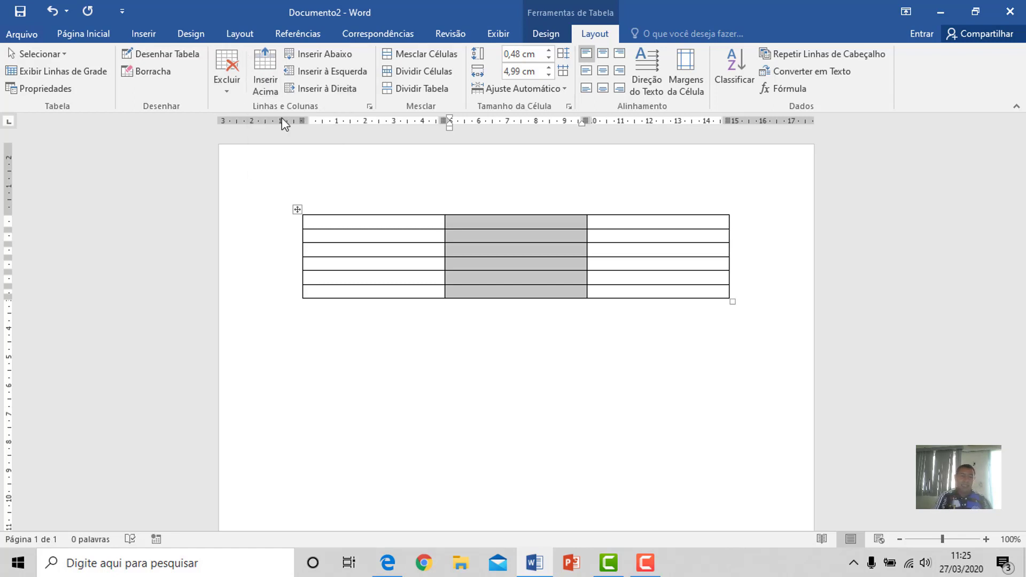
{"action": "left_click", "coordinate": [232, 229]}
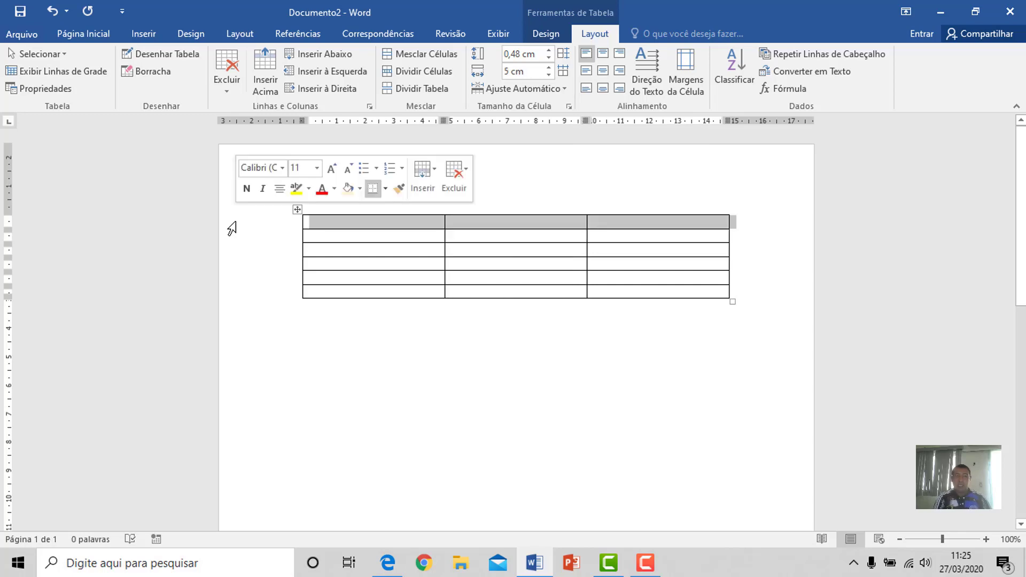
{"action": "left_click", "coordinate": [272, 78]}
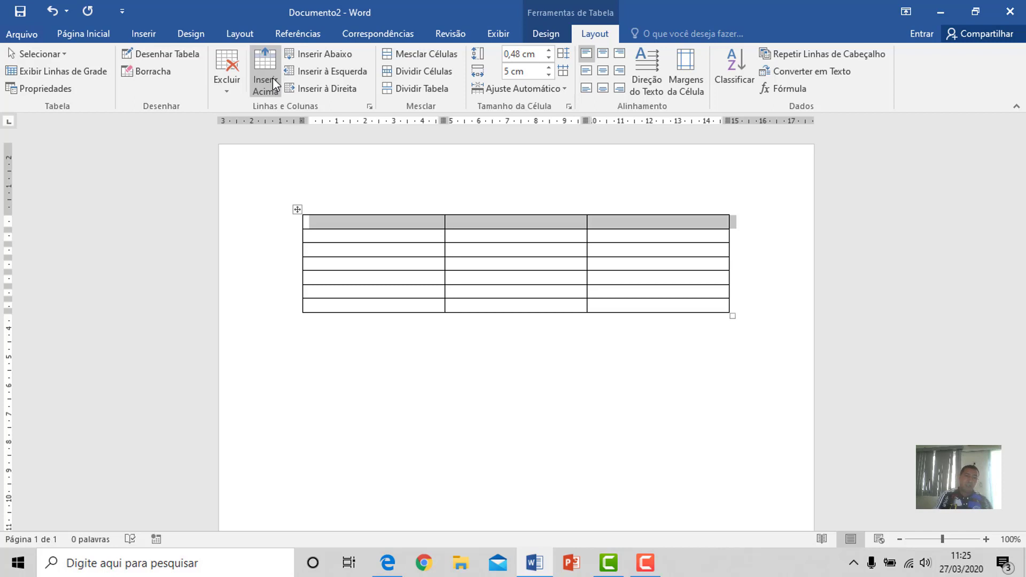
{"action": "left_click", "coordinate": [316, 52]}
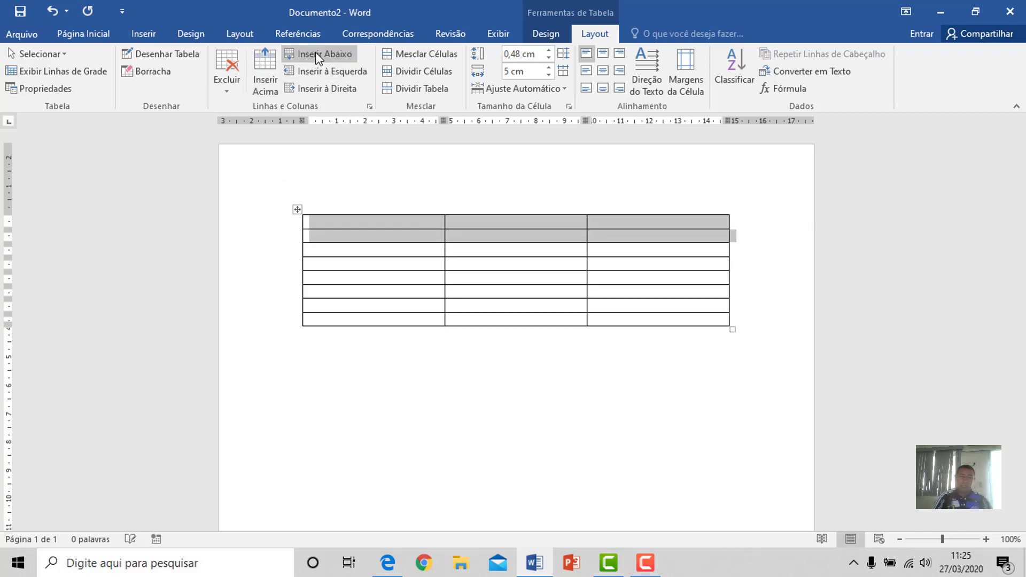
- Try inserting a column before the table's first column and one after it, undoing each insertion
{"action": "left_click", "coordinate": [364, 239]}
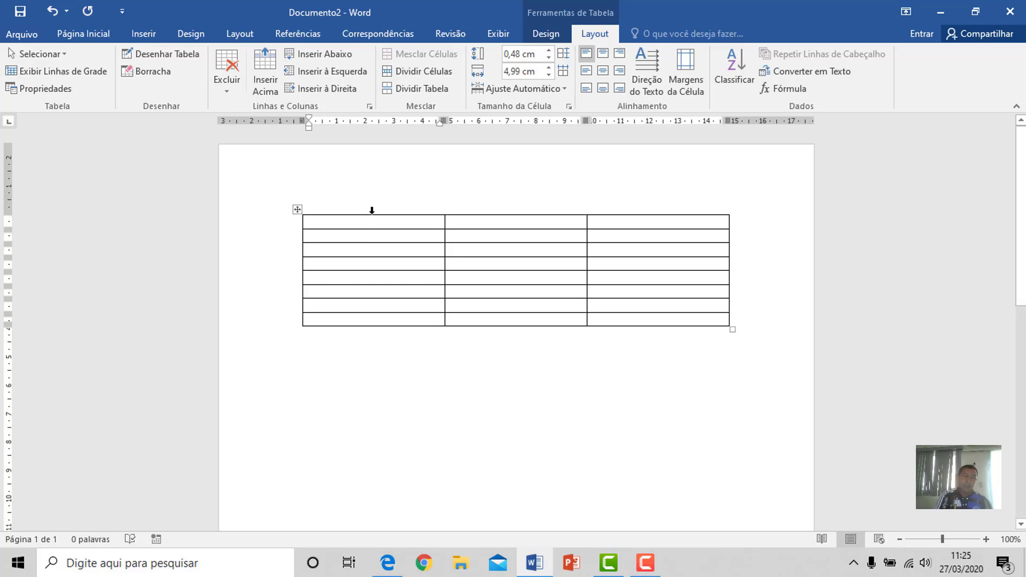
{"action": "left_click", "coordinate": [373, 211]}
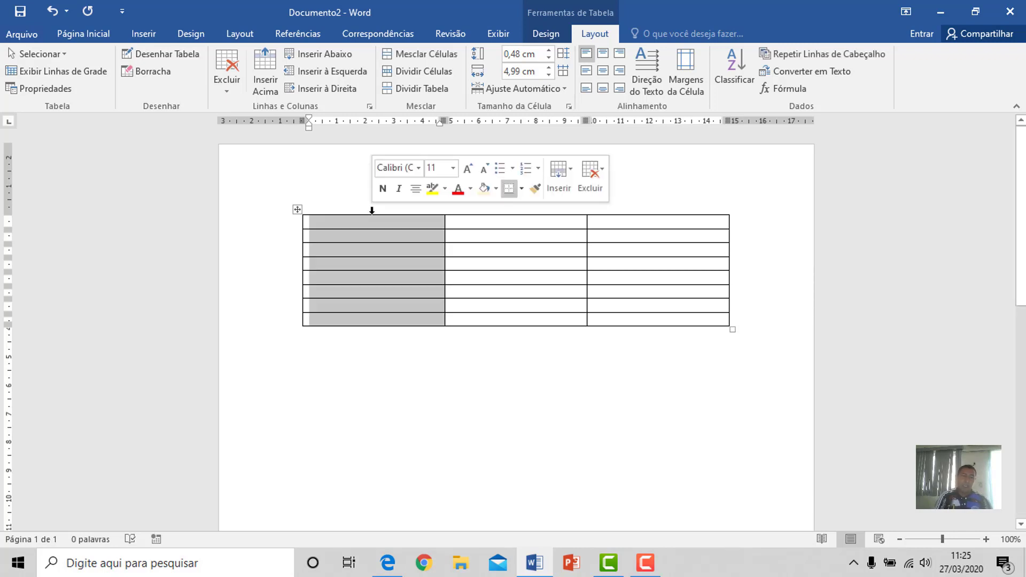
{"action": "left_click", "coordinate": [337, 73]}
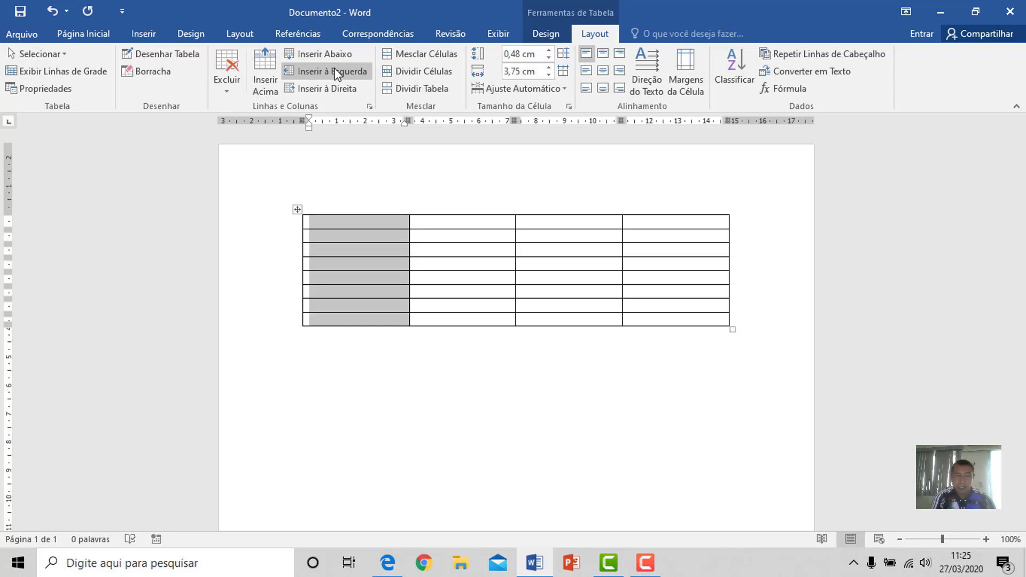
{"action": "key", "text": "ctrl+z"}
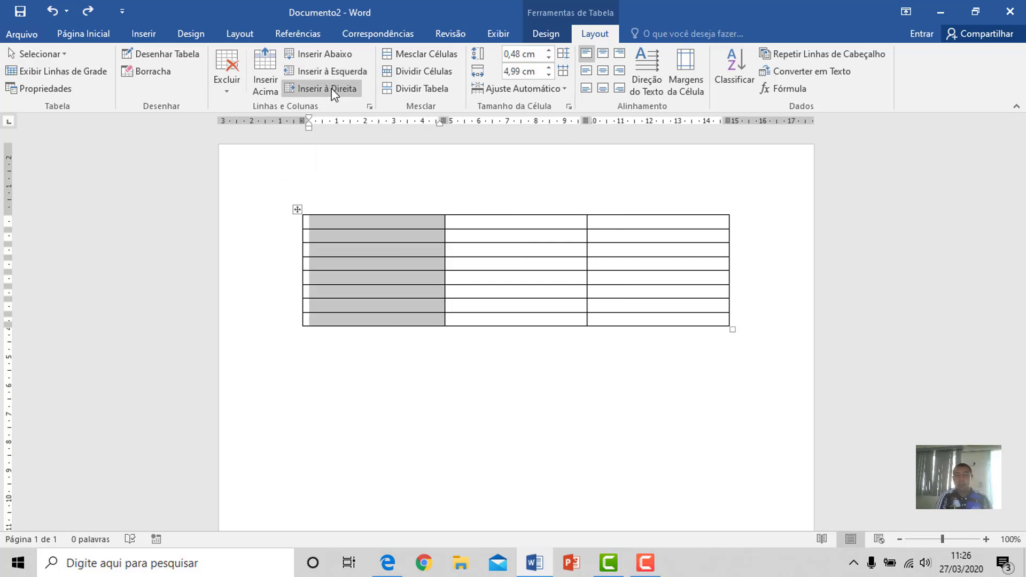
{"action": "left_click", "coordinate": [334, 89]}
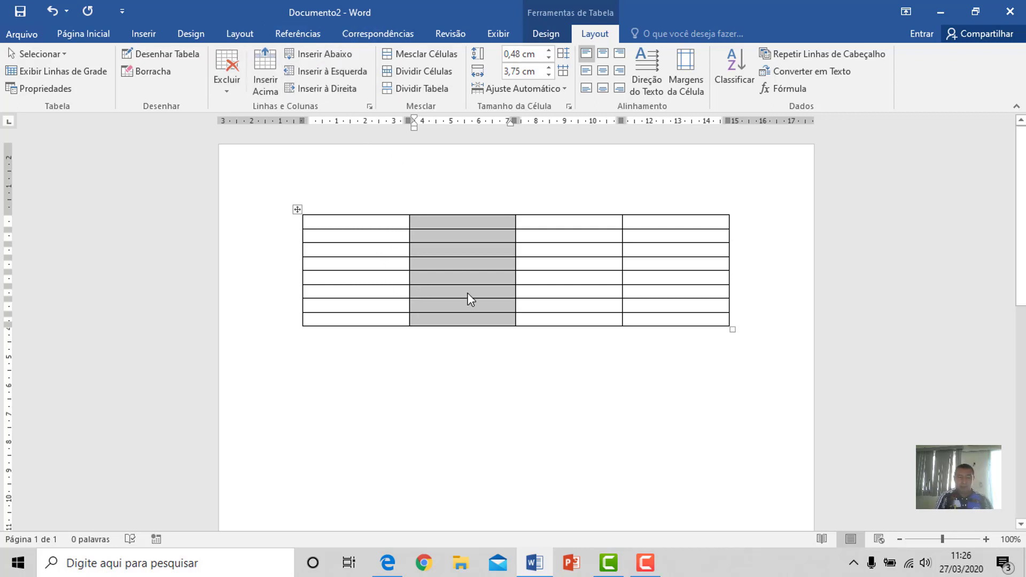
{"action": "key", "text": "ctrl+z"}
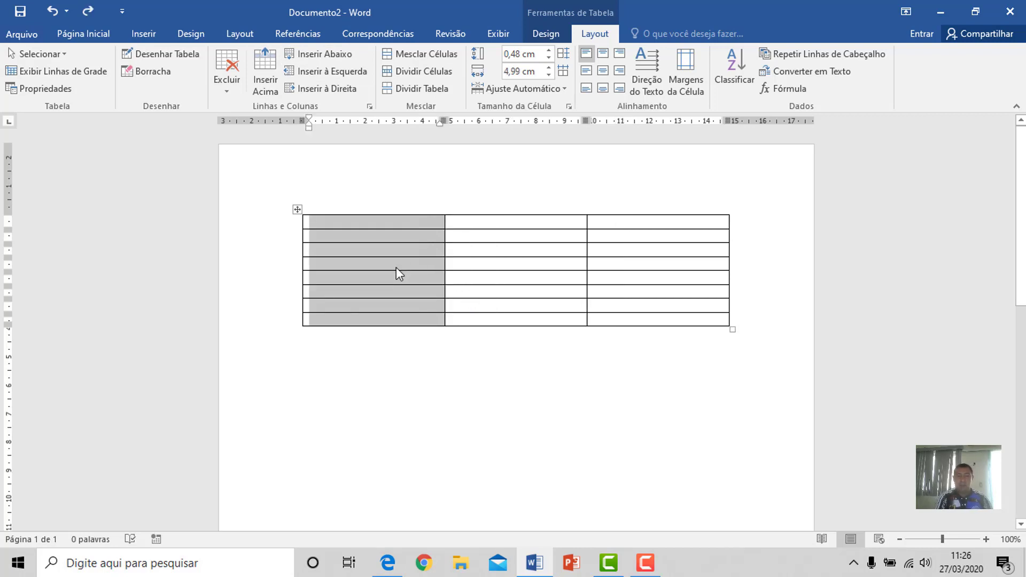
{"action": "left_click", "coordinate": [396, 267]}
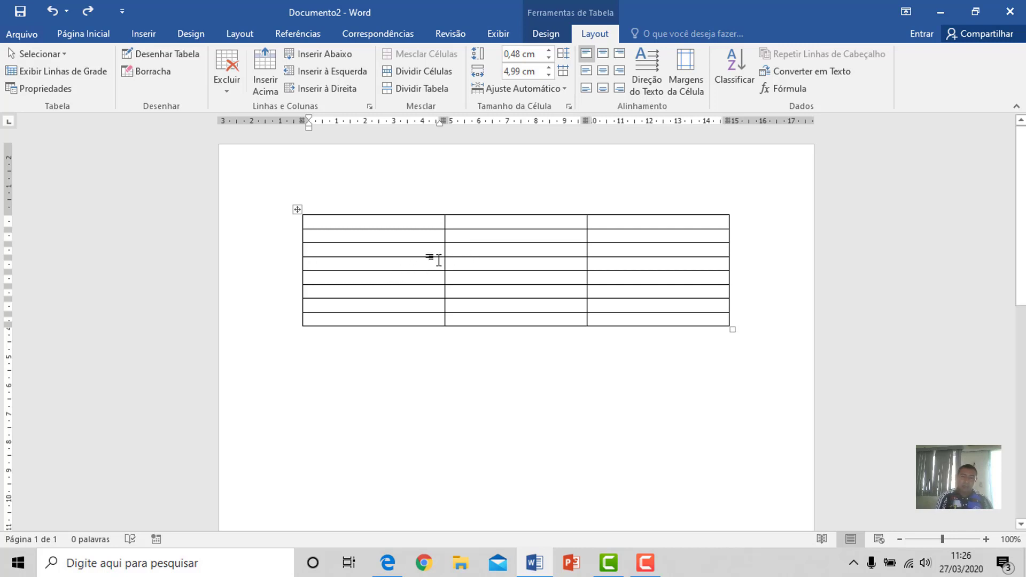
- Try inserting a column between the first and second columns and one between the second and third, undoing each insertion
{"action": "mouse_move", "coordinate": [446, 212]}
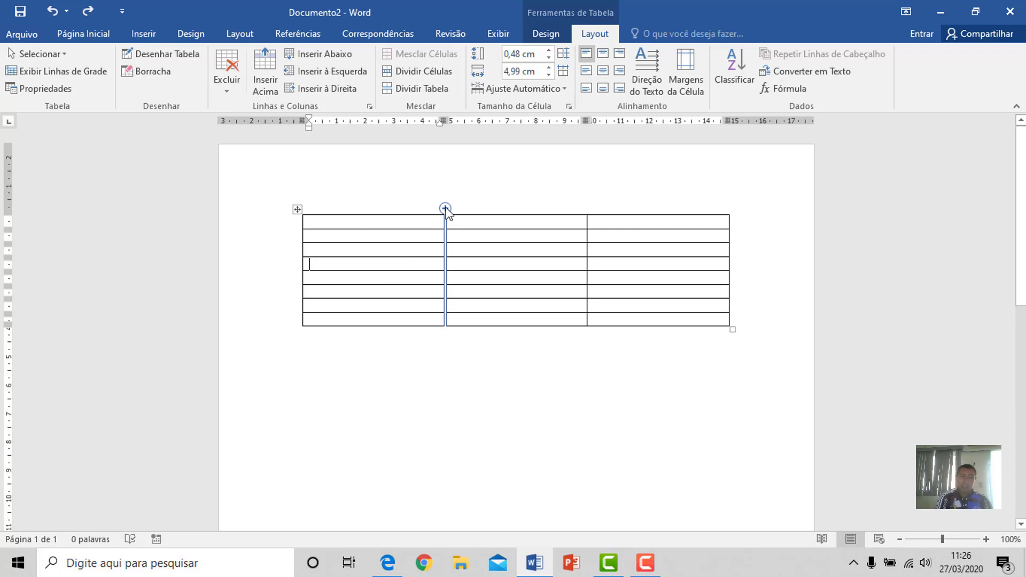
{"action": "left_click", "coordinate": [446, 209]}
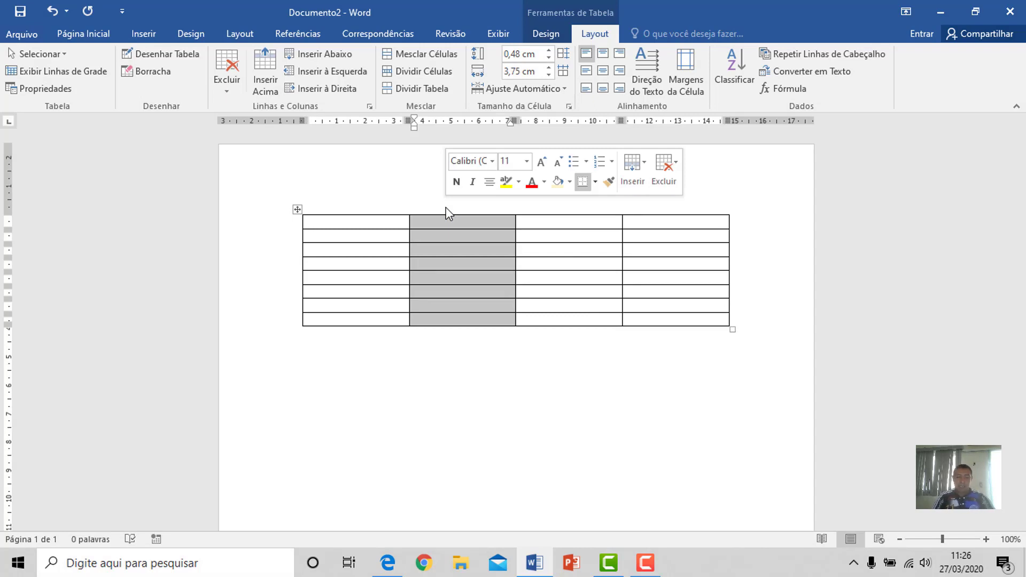
{"action": "key", "text": "ctrl+z"}
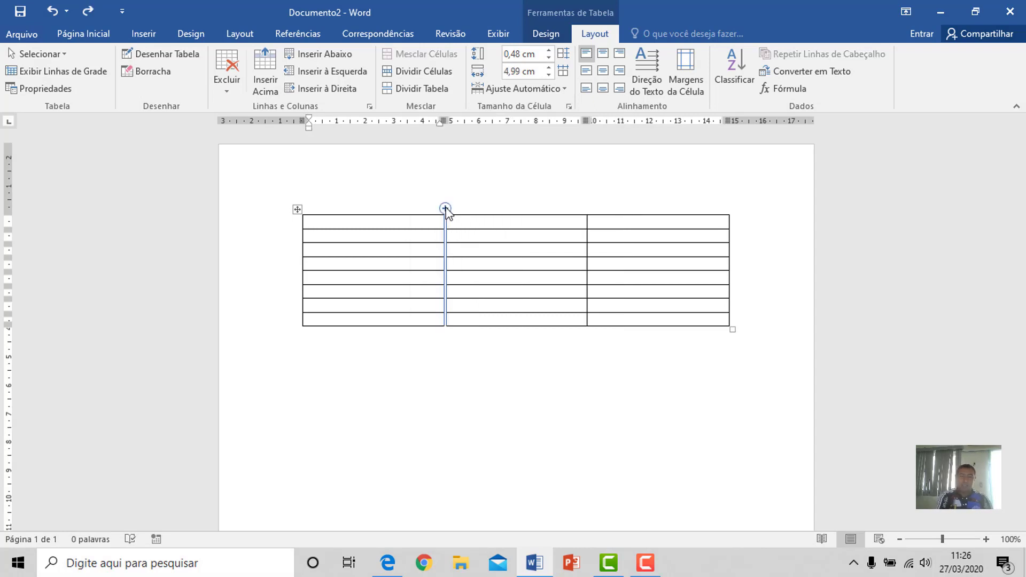
{"action": "left_click", "coordinate": [588, 209]}
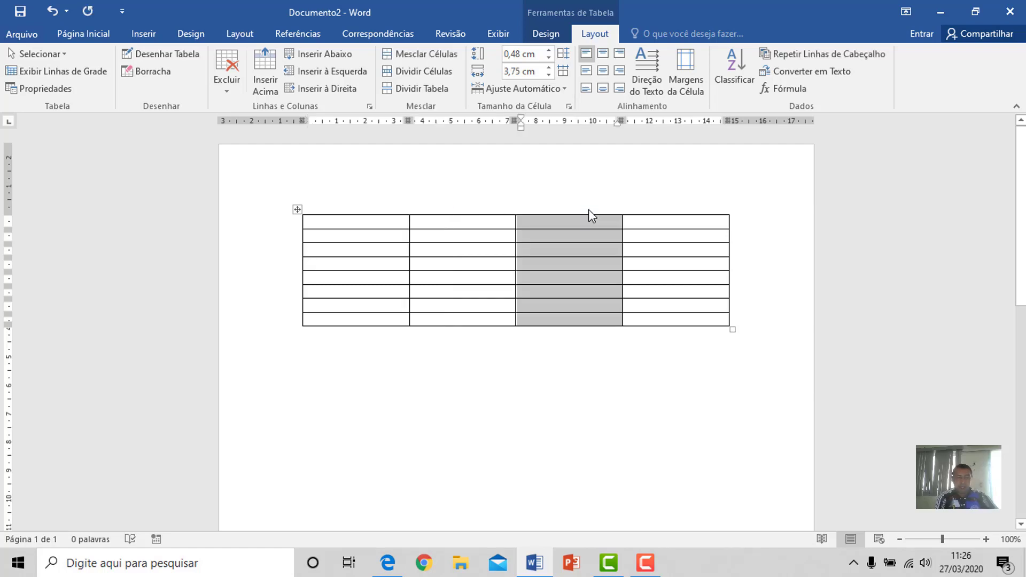
{"action": "key", "text": "ctrl+z"}
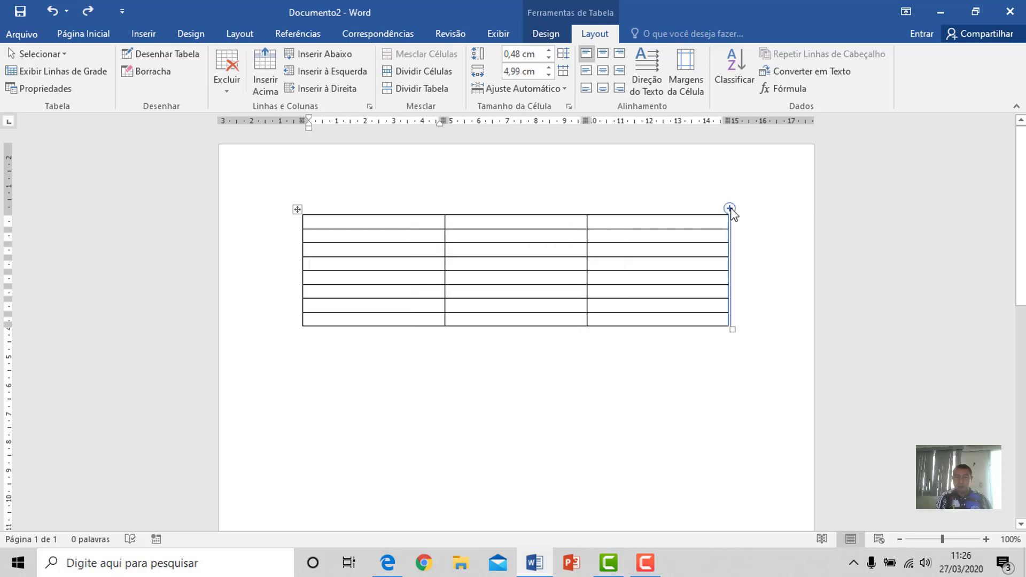
- Add a new column after the table's last column and a new row beneath its last row
{"action": "left_click", "coordinate": [730, 209]}
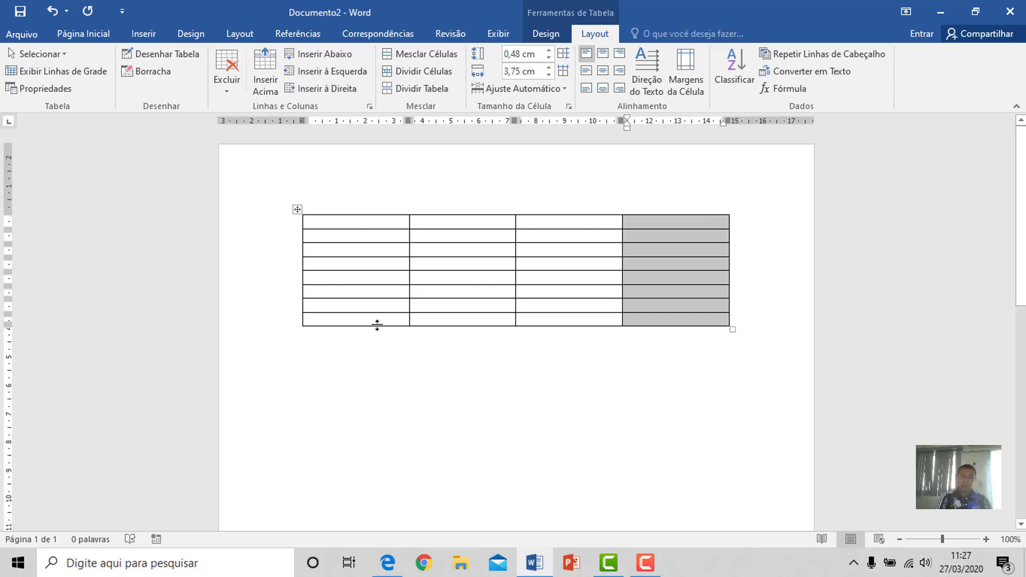
{"action": "left_click", "coordinate": [355, 316]}
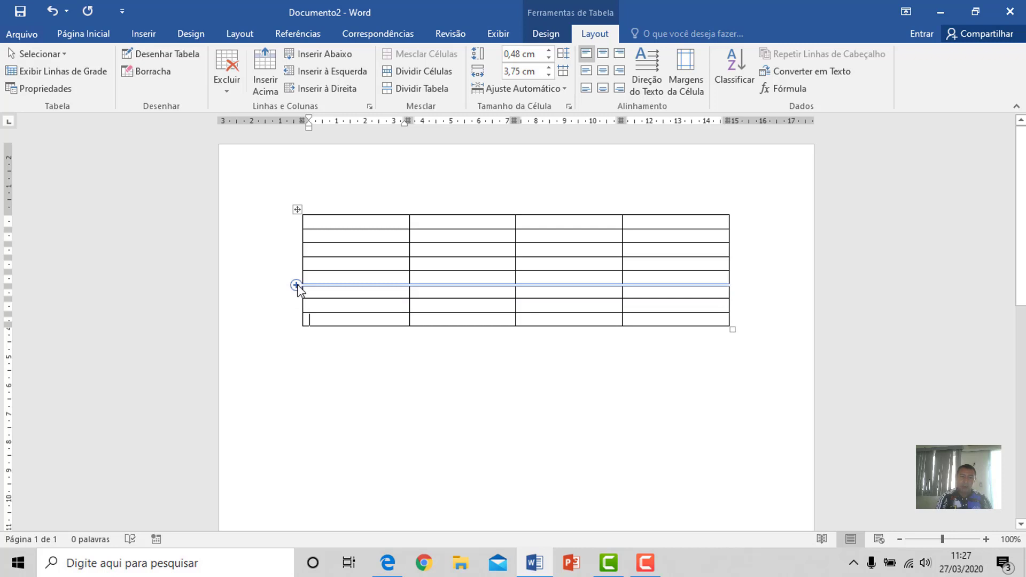
{"action": "left_click", "coordinate": [297, 327]}
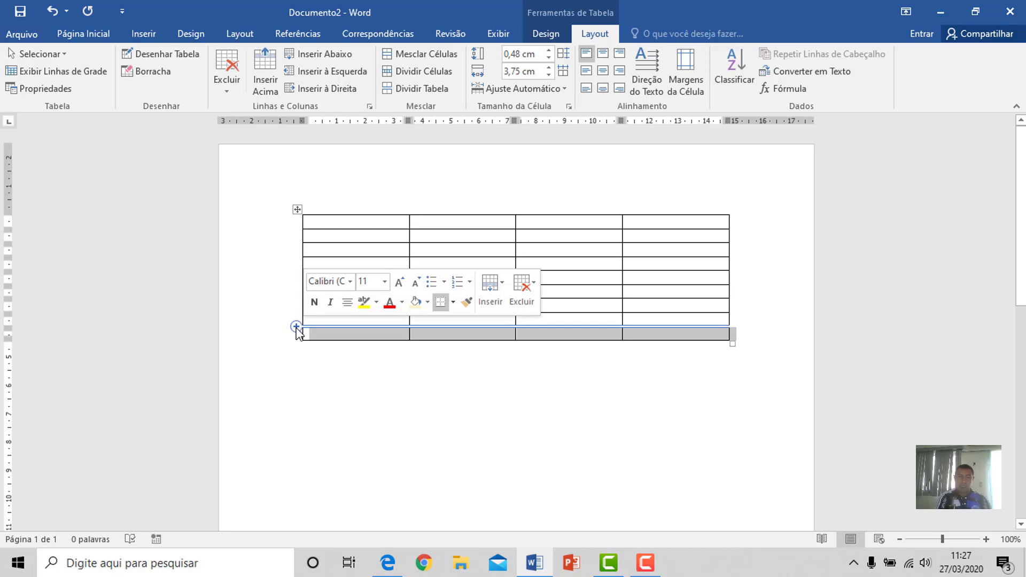
- Delete the last two rows of the table
{"action": "left_click", "coordinate": [356, 225]}
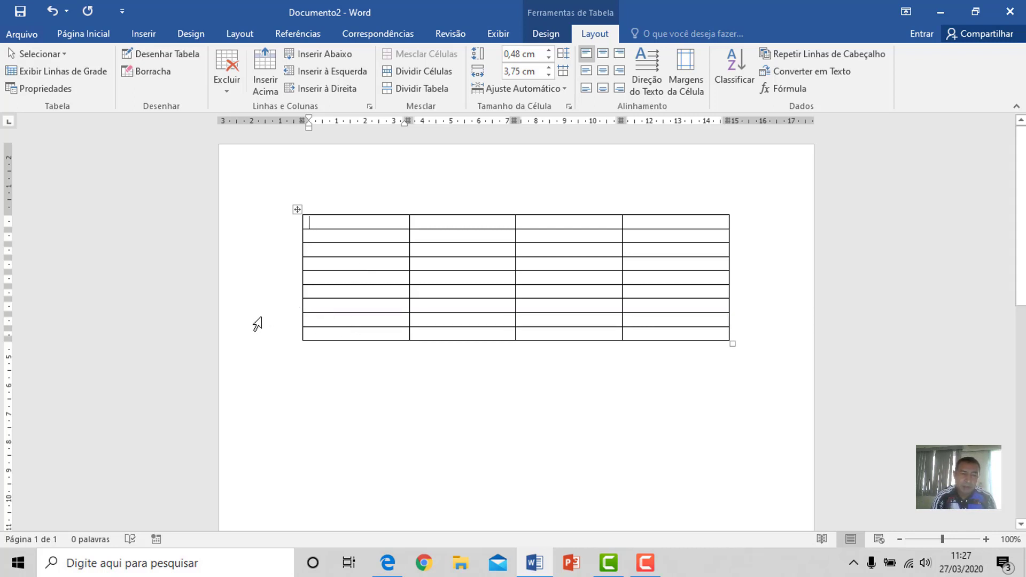
{"action": "left_click_drag", "start_coordinate": [258, 320], "coordinate": [256, 339]}
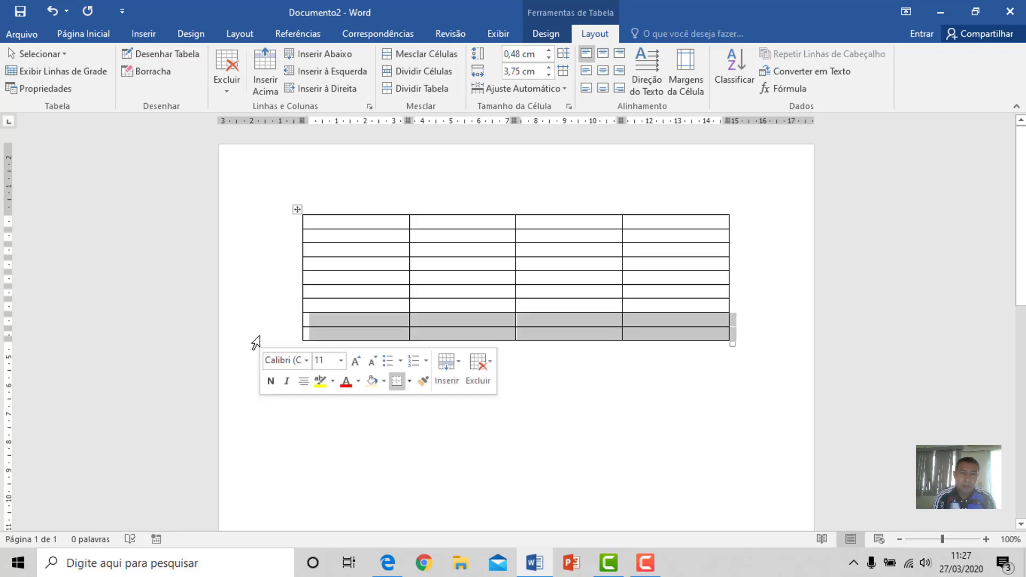
{"action": "left_click", "coordinate": [229, 89]}
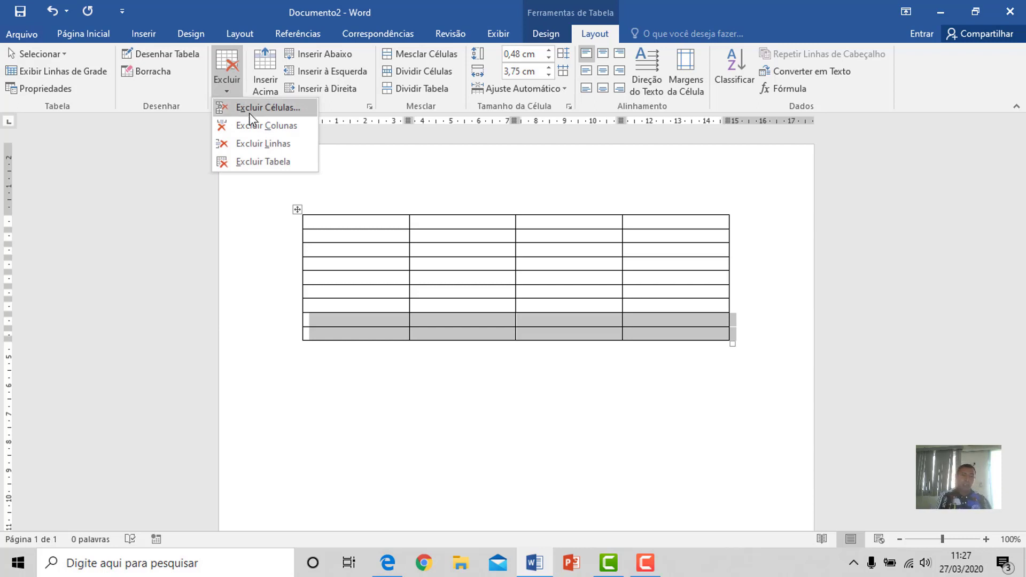
{"action": "left_click", "coordinate": [263, 143]}
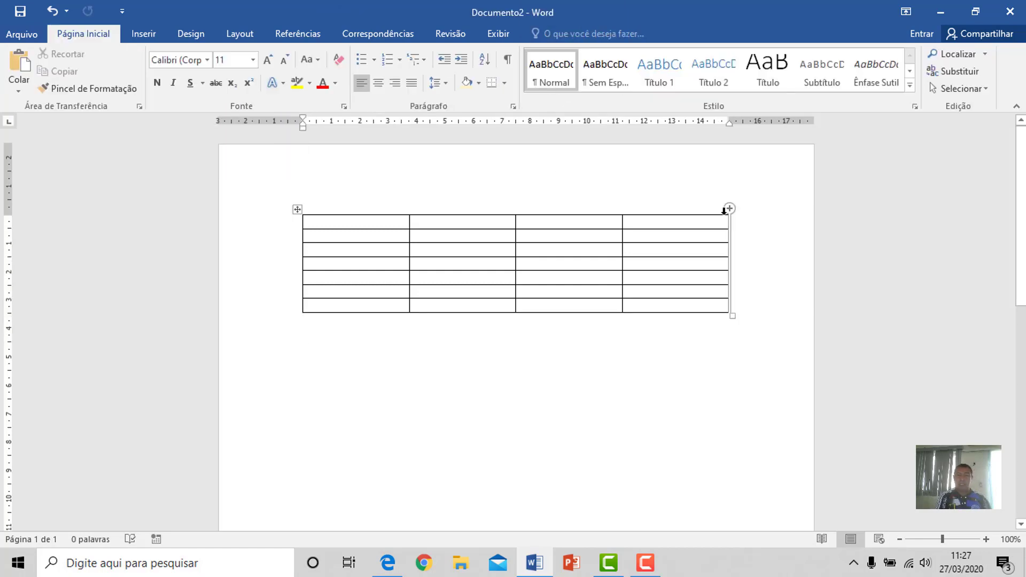
- Delete the table's fourth column
{"action": "left_click", "coordinate": [682, 209]}
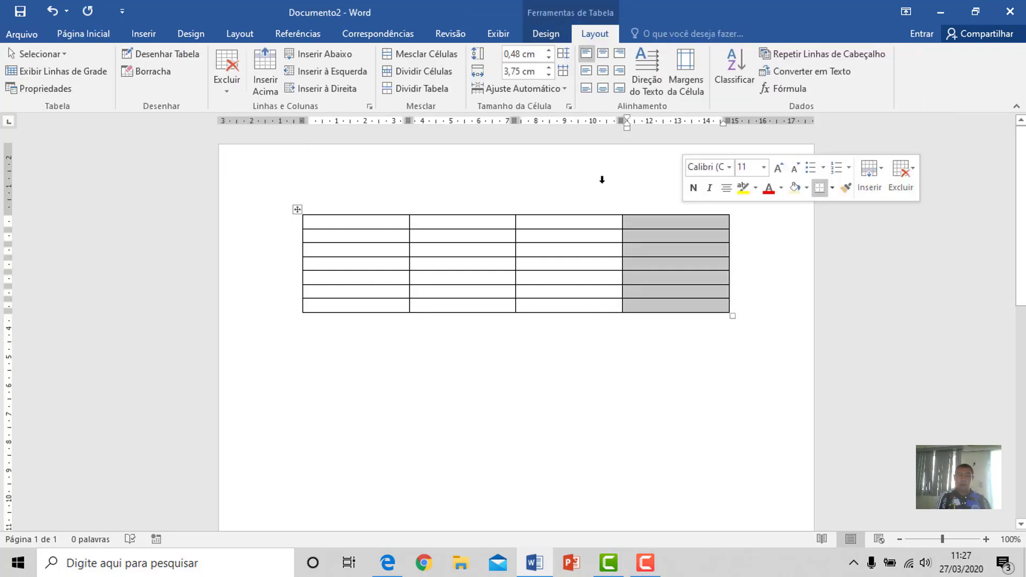
{"action": "left_click", "coordinate": [221, 88]}
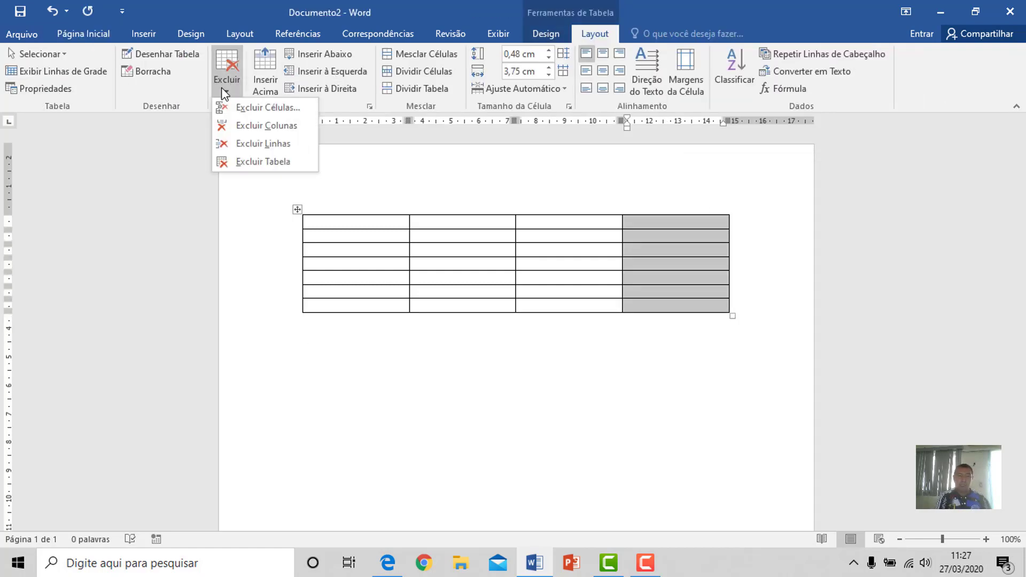
{"action": "left_click", "coordinate": [267, 126]}
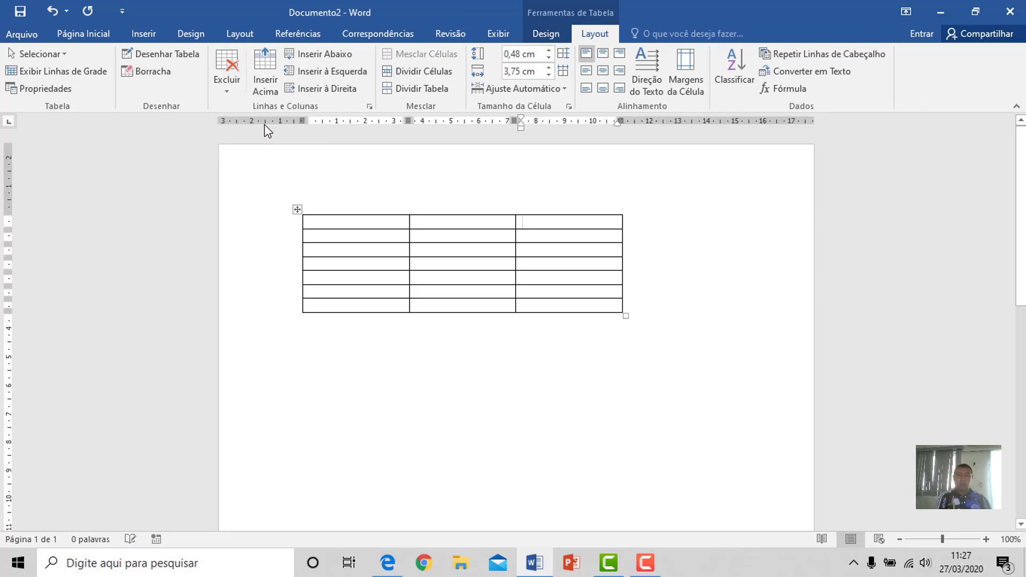
- Try deleting the first row's third cell with cells shifted left, and undo both this and the fourth column's deletion
{"action": "left_click", "coordinate": [229, 89]}
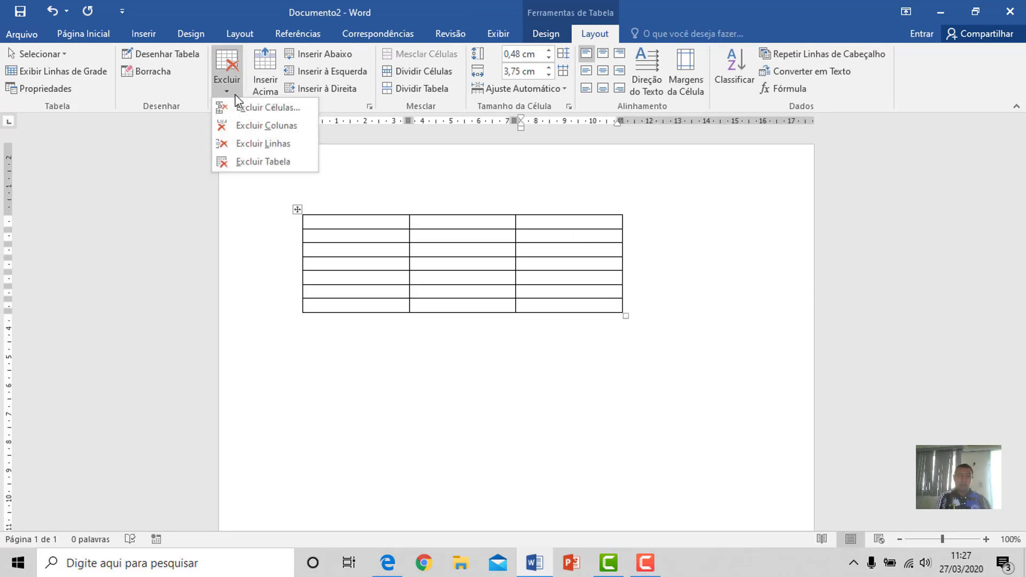
{"action": "left_click", "coordinate": [260, 107]}
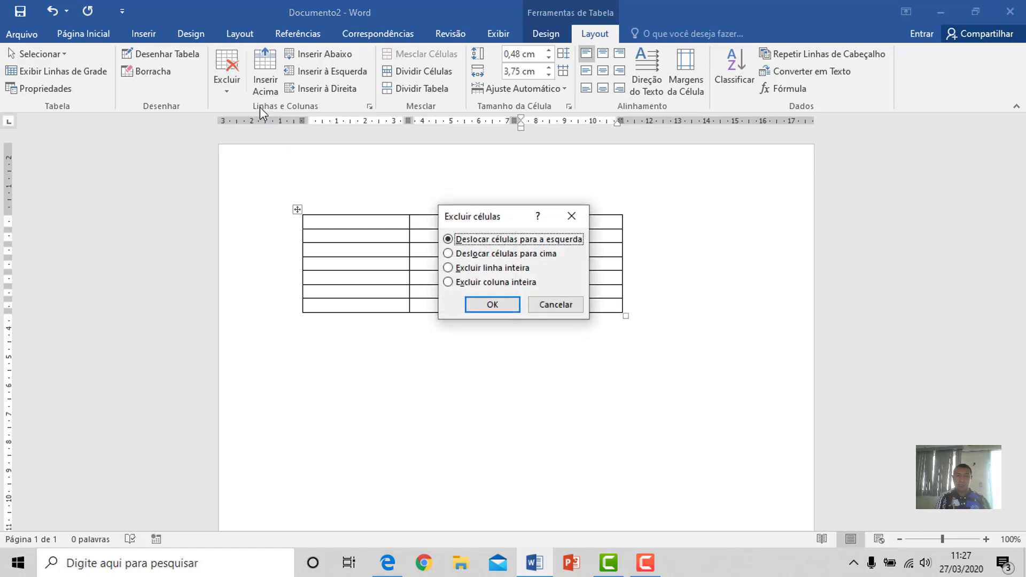
{"action": "left_click", "coordinate": [496, 310]}
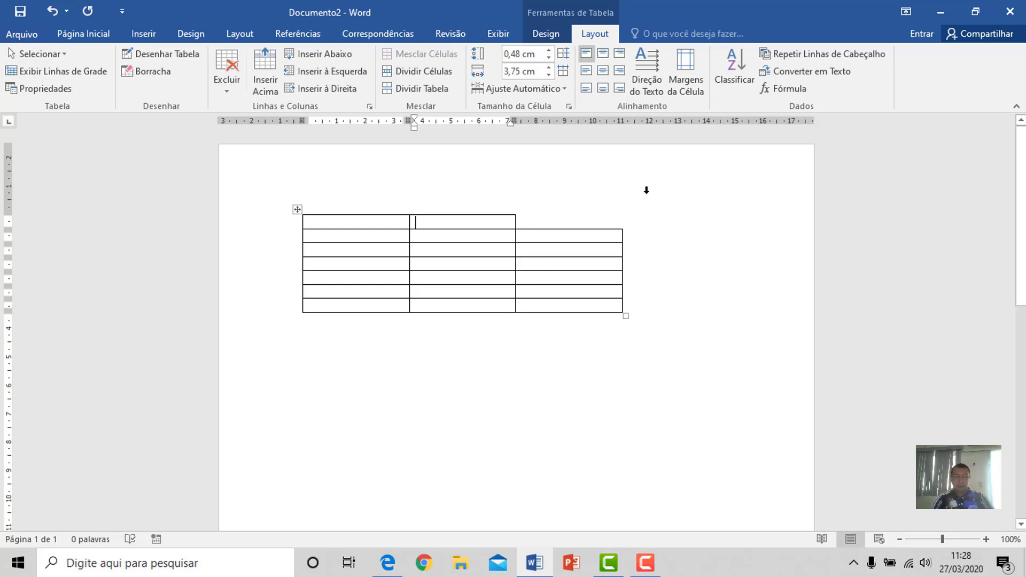
{"action": "key", "text": "ctrl+z"}
{"action": "key", "text": "alt+j"}
{"action": "key", "text": "l"}
{"action": "key", "text": "r"}
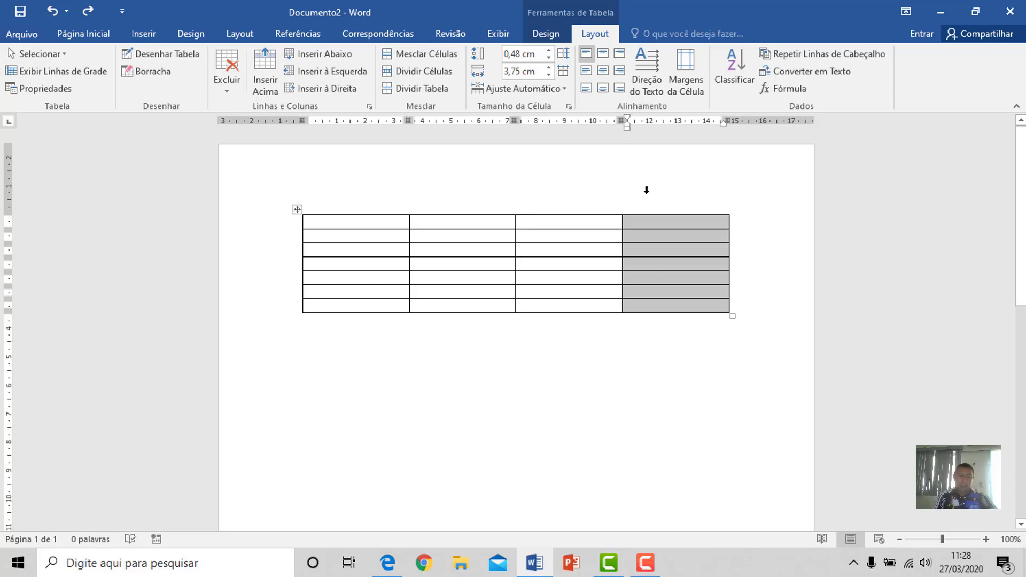
- Undo the deletion of the table's last two rows, and delete those same two rows again
{"action": "key", "text": "alt+j"}
{"action": "key", "text": "l"}
{"action": "key", "text": "b"}
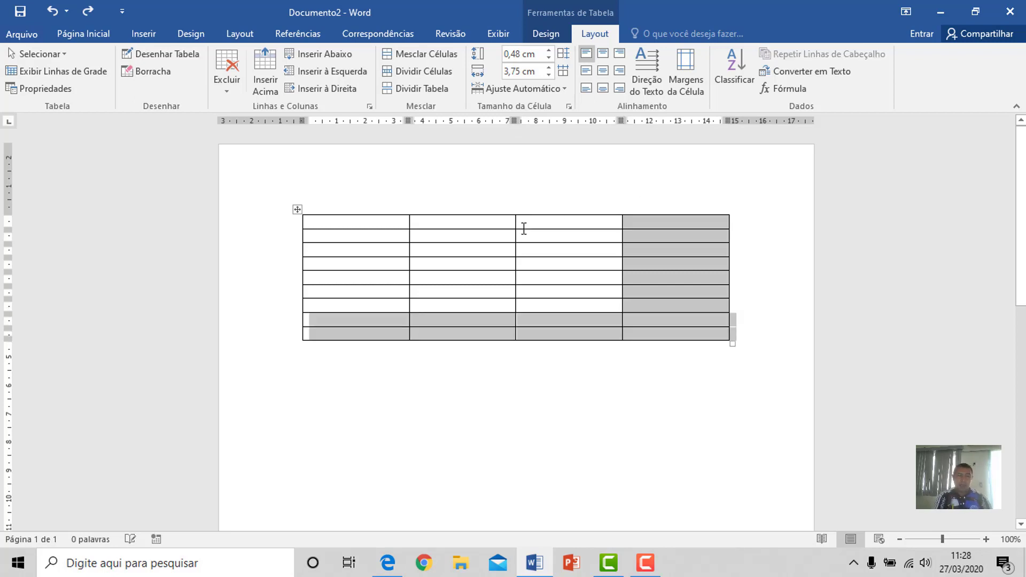
{"action": "left_click", "coordinate": [276, 325]}
{"action": "left_click_drag", "start_coordinate": [267, 321], "coordinate": [266, 345]}
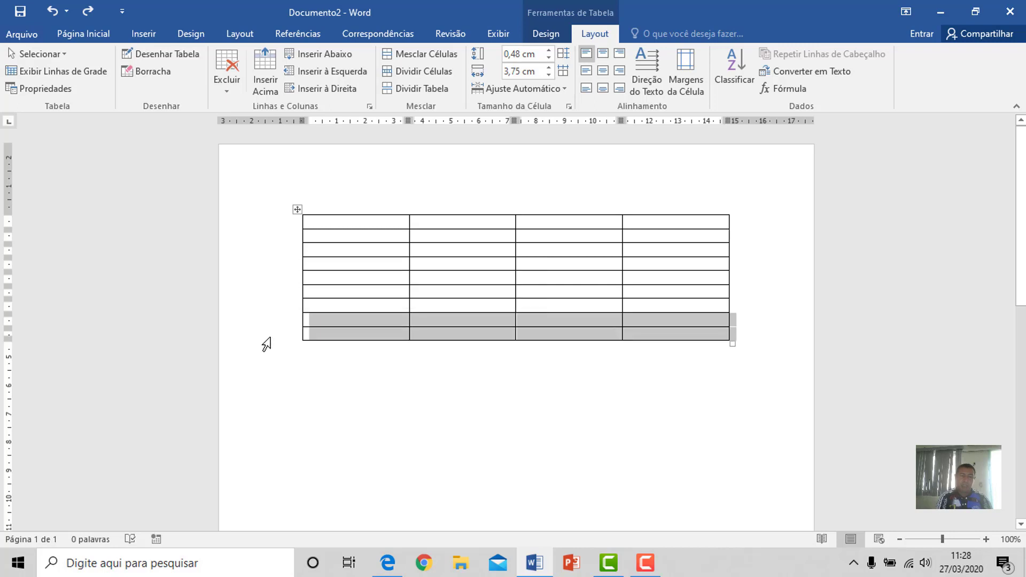
{"action": "right_click", "coordinate": [380, 325]}
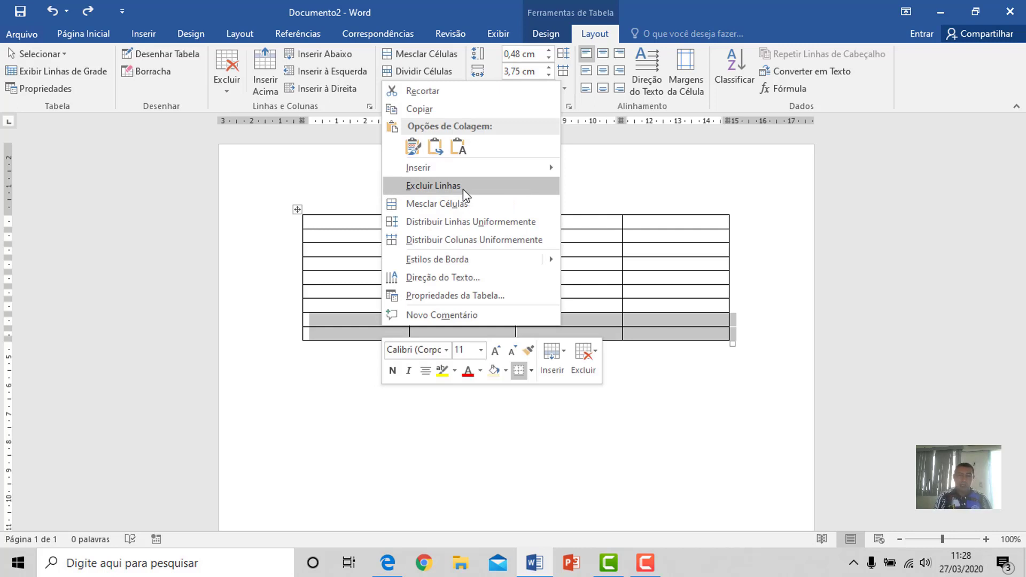
{"action": "left_click", "coordinate": [463, 189]}
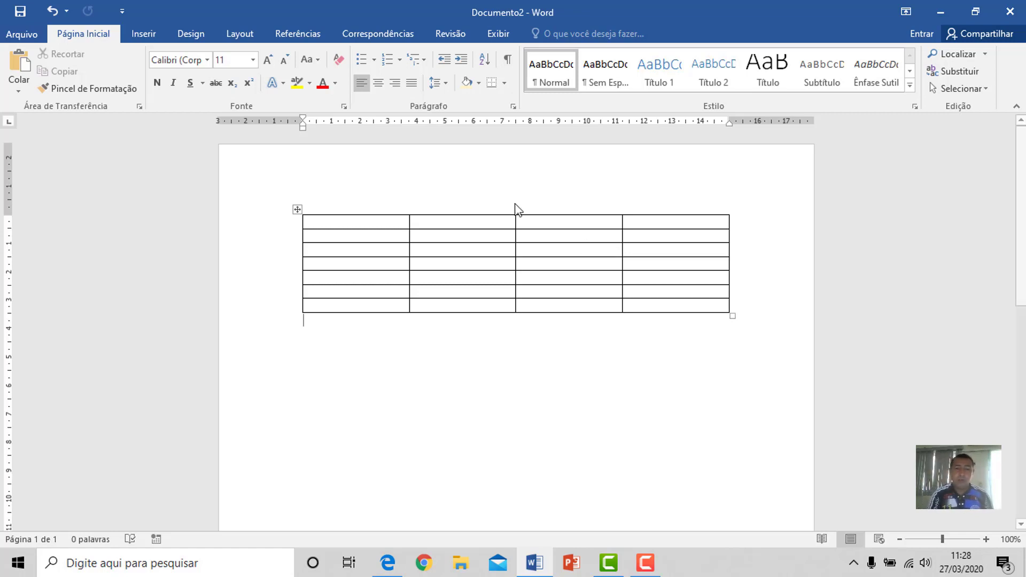
{"action": "left_click", "coordinate": [454, 223]}
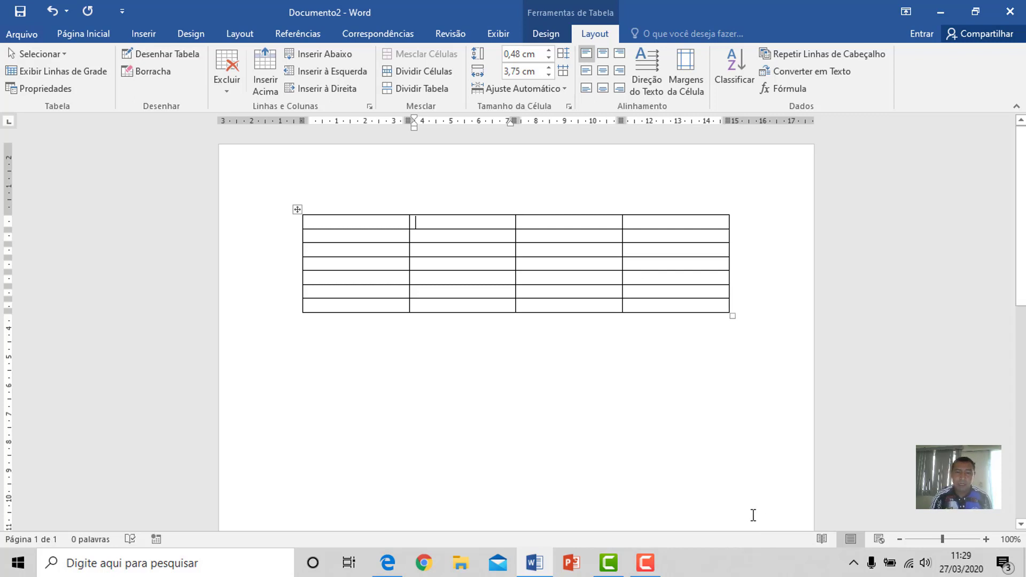
{"action": "left_click", "coordinate": [647, 567]}
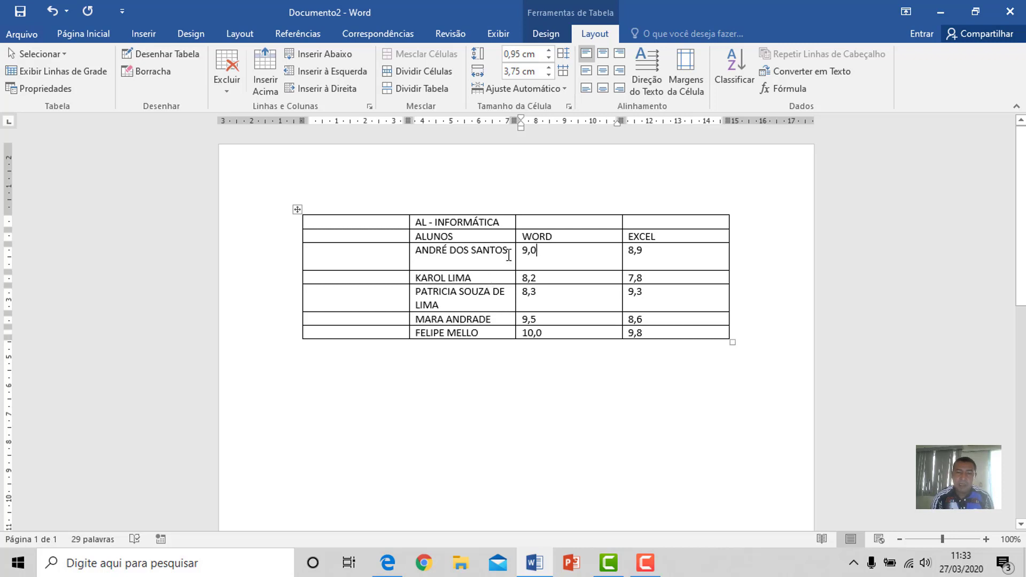
- Remove the blank line beneath the first student's name in the ALUNOS column, re-adding it once and removing it again
{"action": "left_click", "coordinate": [494, 278]}
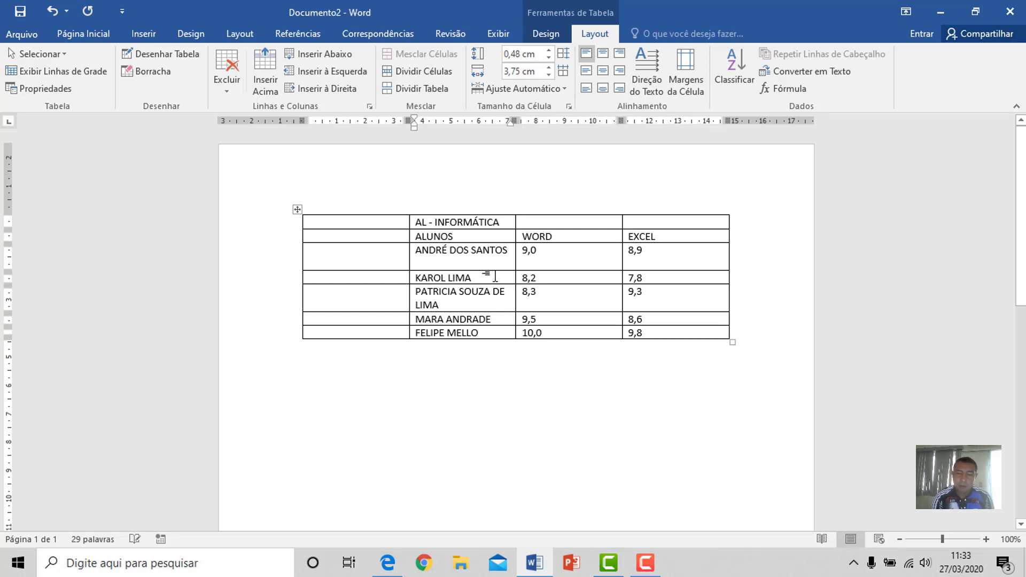
{"action": "key", "text": "Down"}
{"action": "key", "text": "Down"}
{"action": "key", "text": "Down"}
{"action": "key", "text": "Down"}
{"action": "key", "text": "BackSpace"}
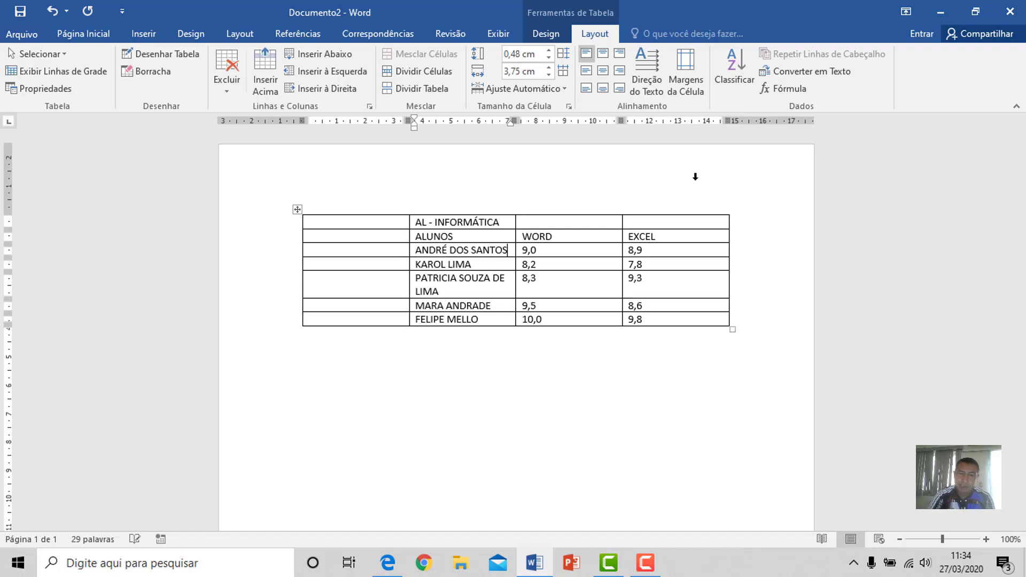
{"action": "key", "text": "Return"}
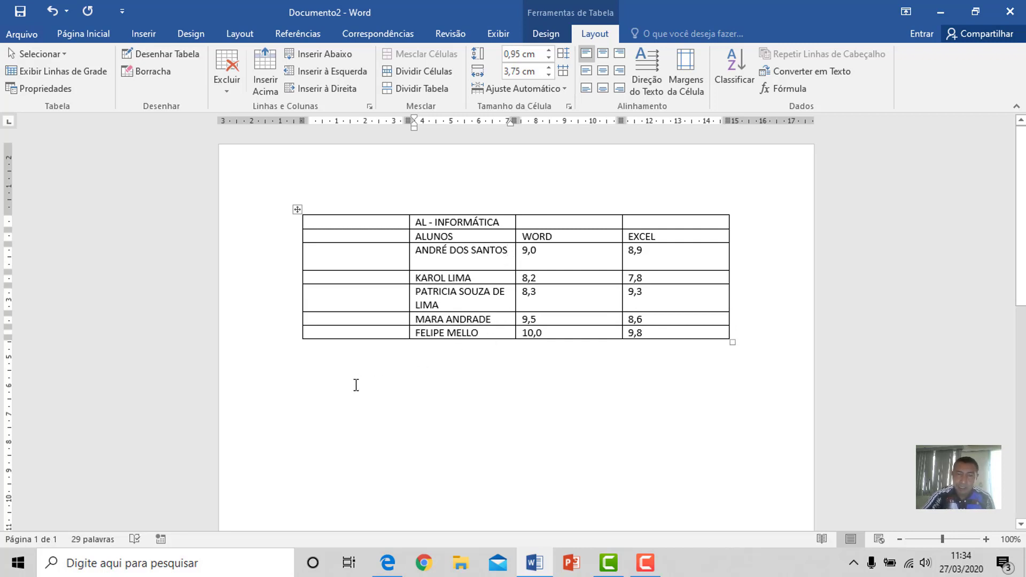
{"action": "key", "text": "BackSpace"}
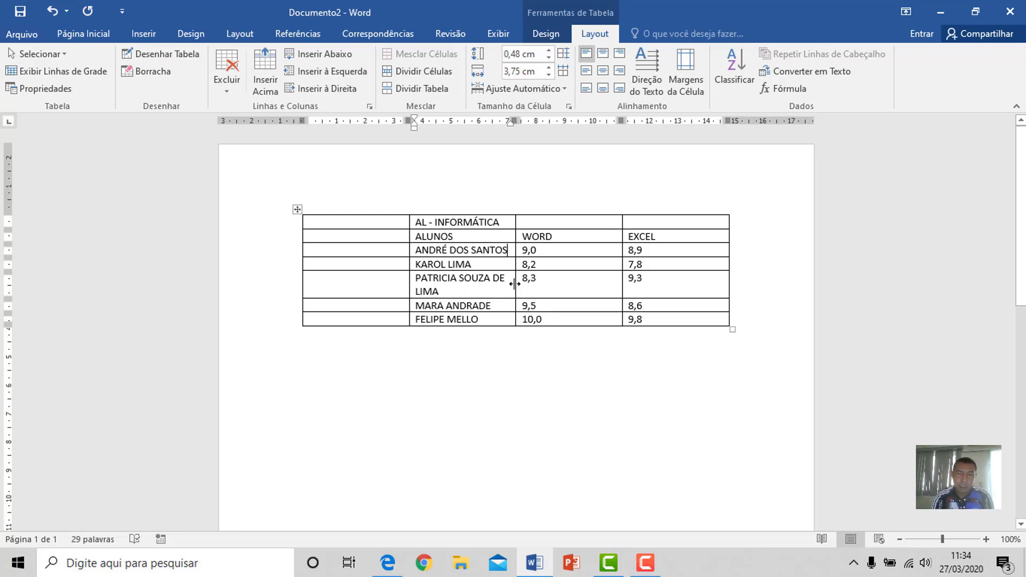
- Resize the columns: narrow the empty first column, make the ALUNOS column about 6.25 cm wide, and narrow the WORD column
{"action": "left_click_drag", "start_coordinate": [514, 284], "coordinate": [543, 285]}
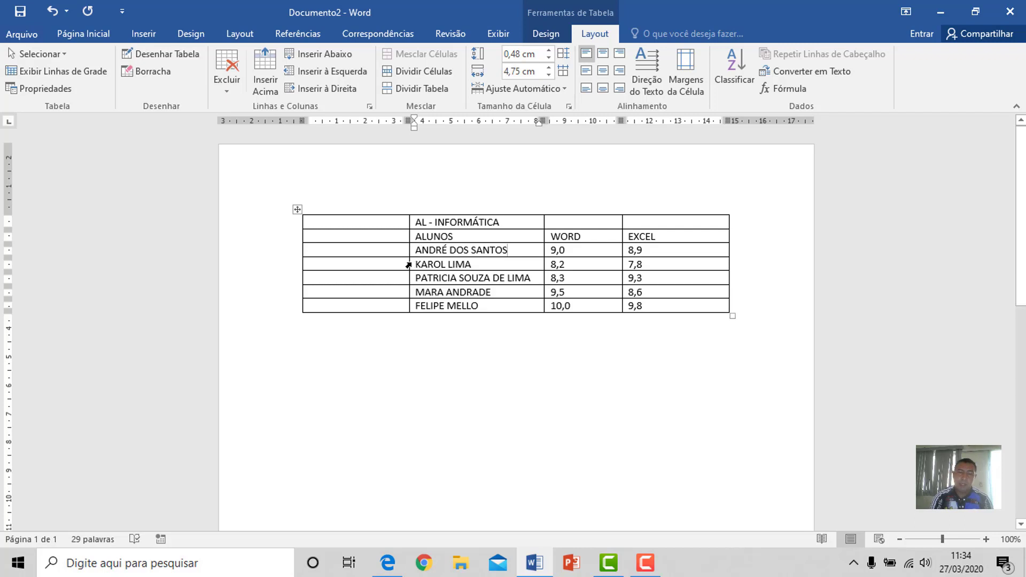
{"action": "left_click_drag", "start_coordinate": [409, 264], "coordinate": [338, 270]}
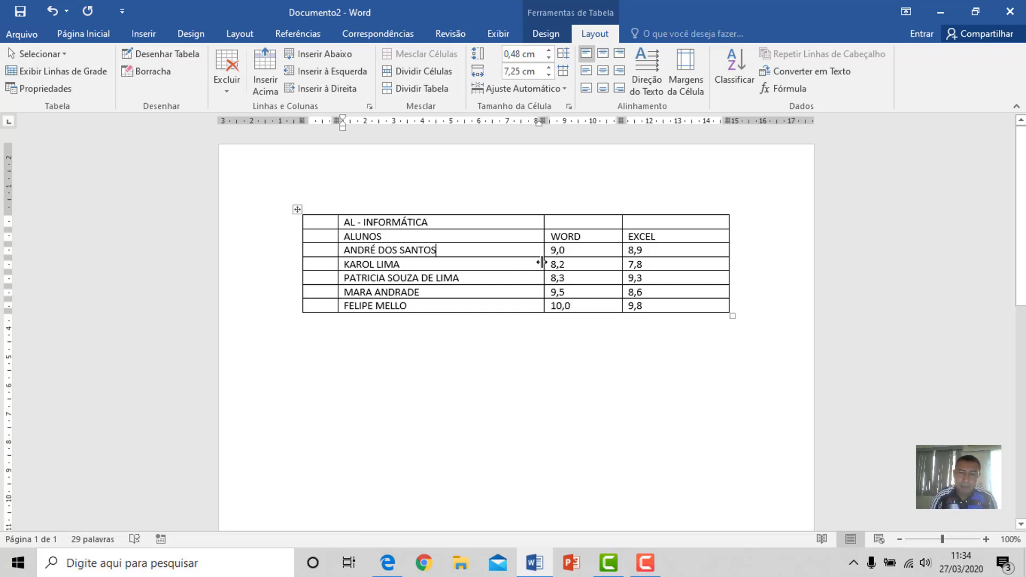
{"action": "left_click_drag", "start_coordinate": [542, 262], "coordinate": [518, 262]}
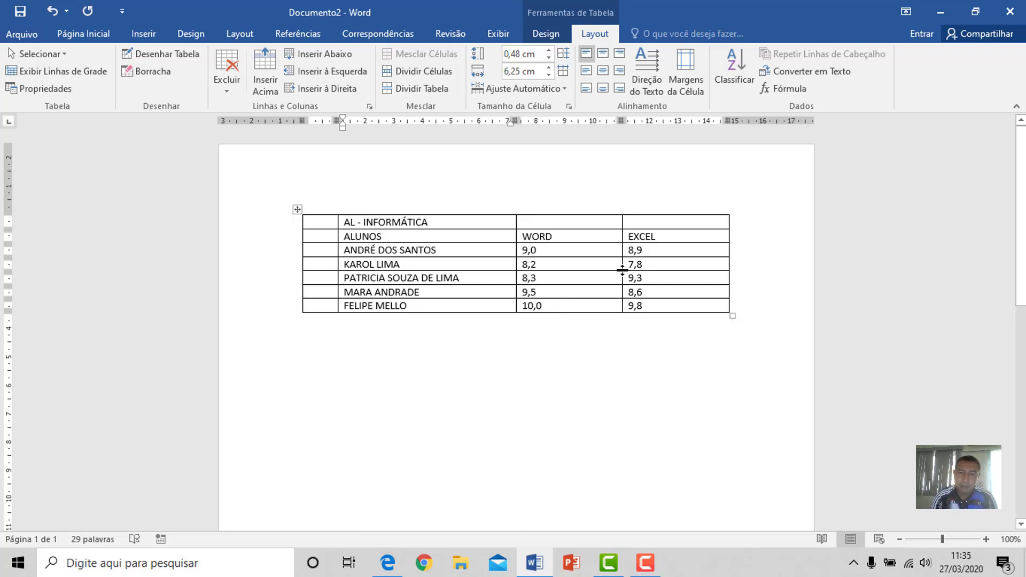
{"action": "left_click_drag", "start_coordinate": [620, 264], "coordinate": [603, 264]}
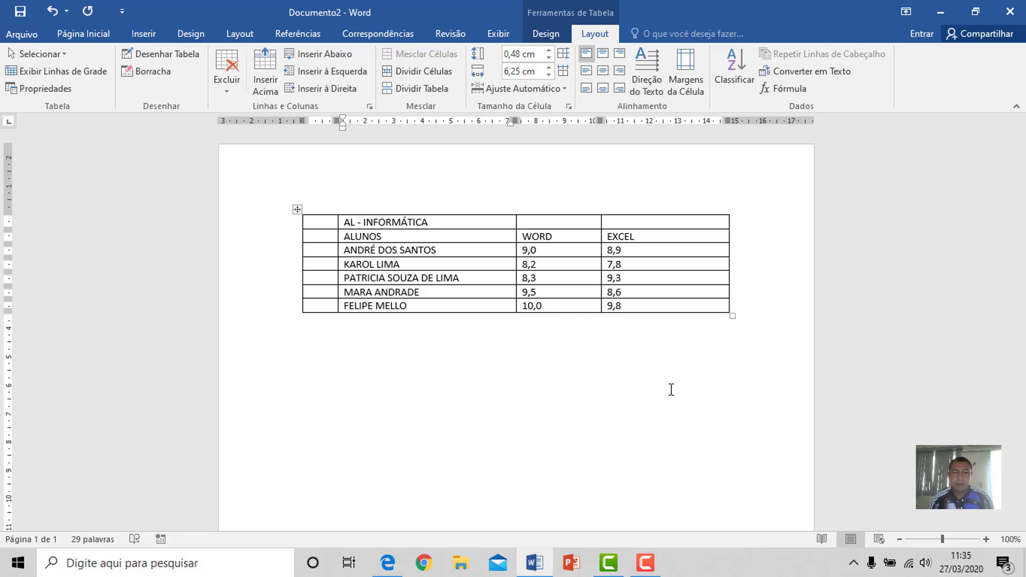
- Merge the "AL - INFORMÁTICA" cell with the two empty cells after it in the first row
{"action": "left_click", "coordinate": [449, 222]}
{"action": "left_click", "coordinate": [536, 224]}
{"action": "left_click", "coordinate": [623, 220]}
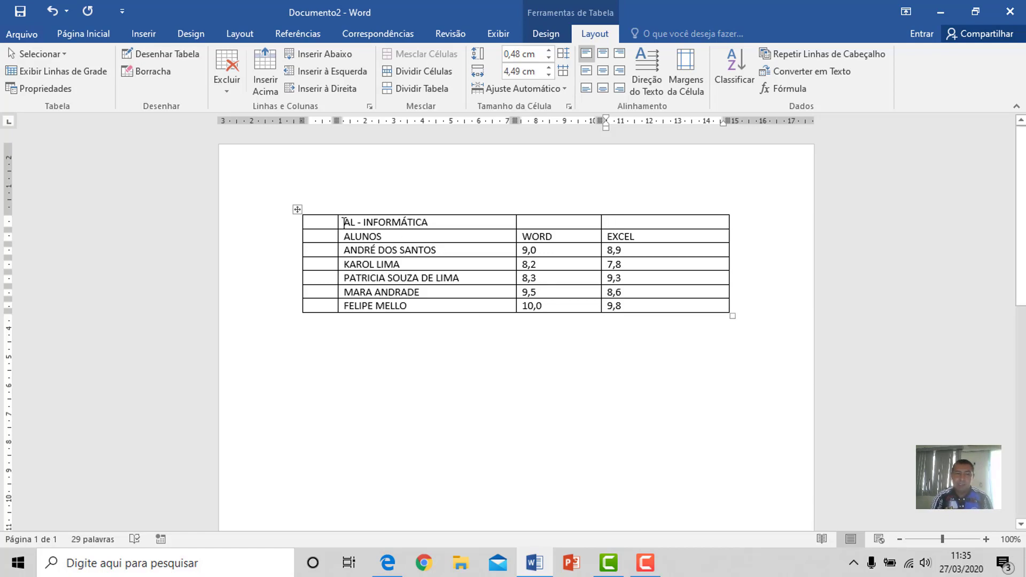
{"action": "left_click_drag", "start_coordinate": [346, 223], "coordinate": [677, 224]}
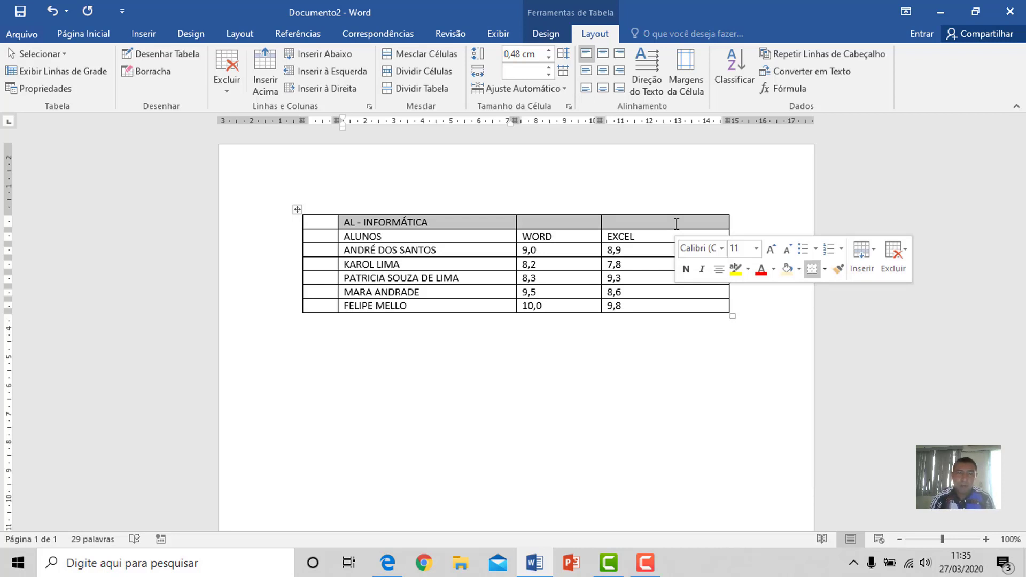
{"action": "left_click", "coordinate": [433, 53]}
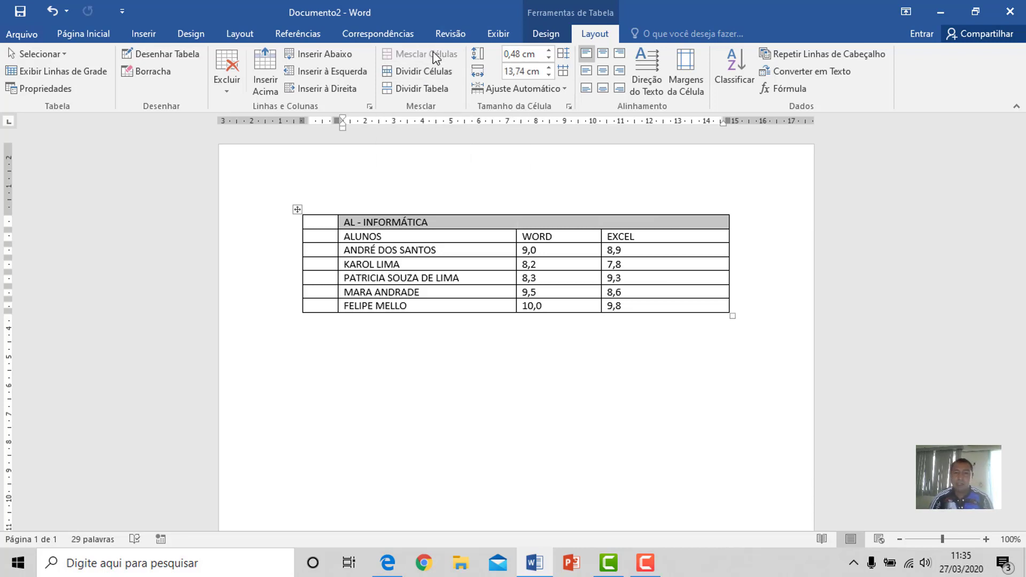
- Increase the height of the "AL - INFORMÁTICA" title row to about 1.25 cm
{"action": "left_click", "coordinate": [450, 238]}
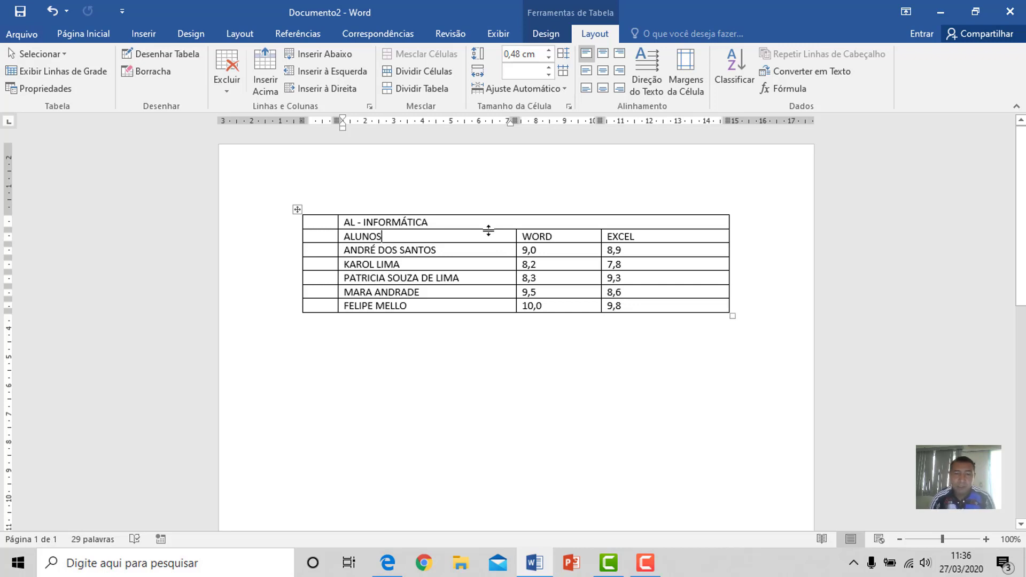
{"action": "left_click_drag", "start_coordinate": [489, 230], "coordinate": [485, 250]}
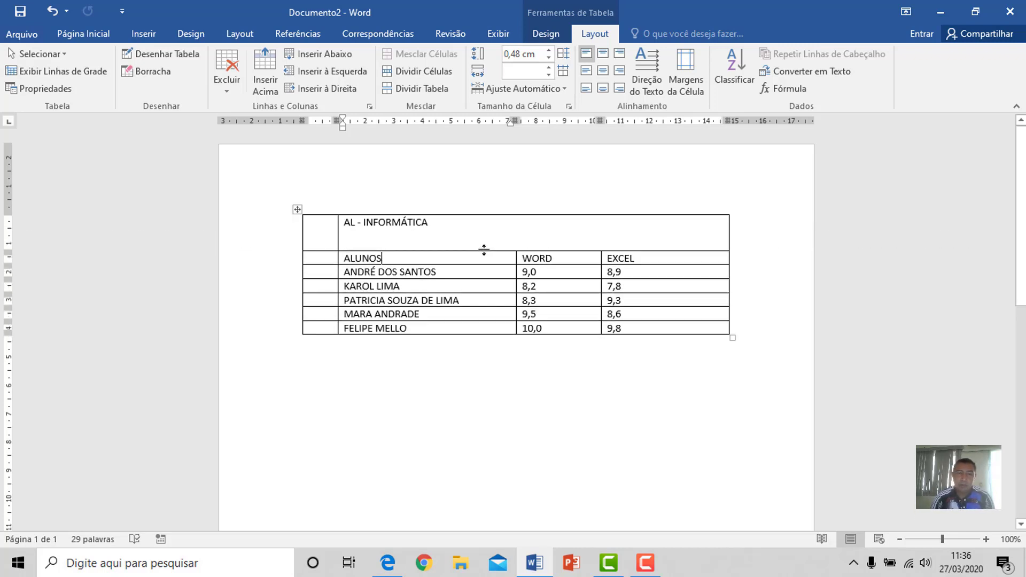
{"action": "left_click", "coordinate": [386, 243]}
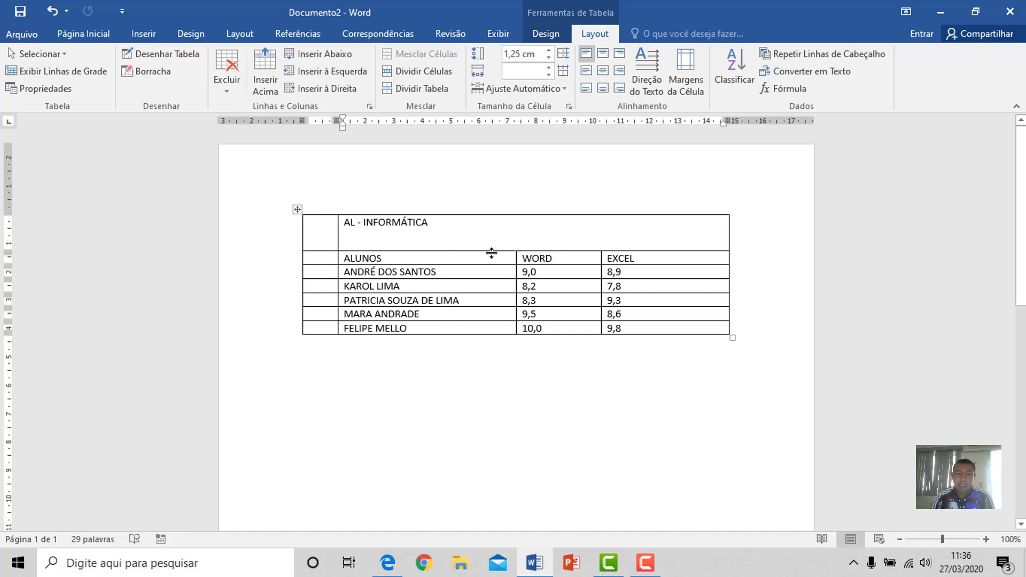
- Try the left, centre and right alignments at different heights on the merged title cell, ending with it centred horizontally and vertically
{"action": "left_click", "coordinate": [340, 223]}
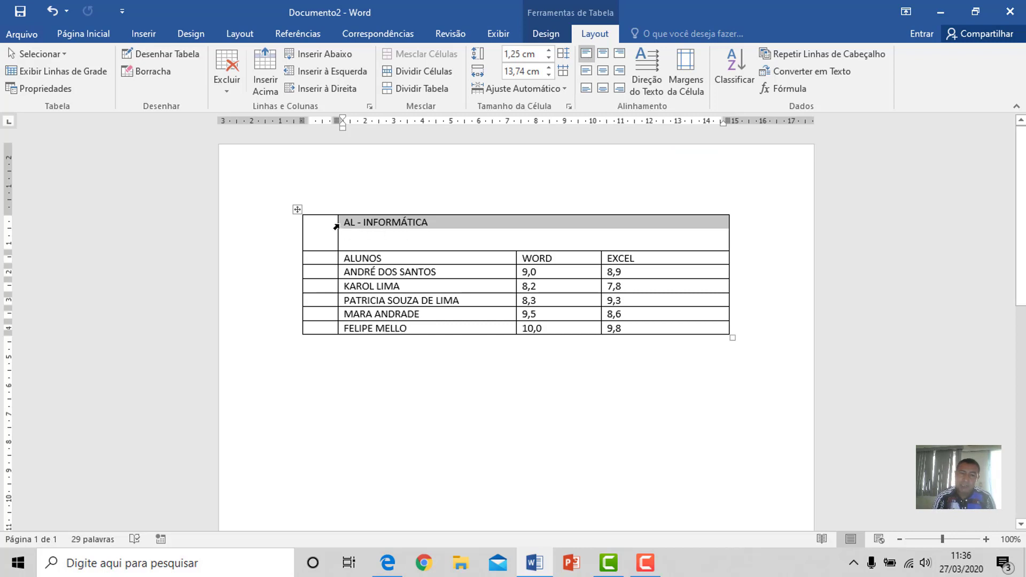
{"action": "left_click", "coordinate": [587, 71]}
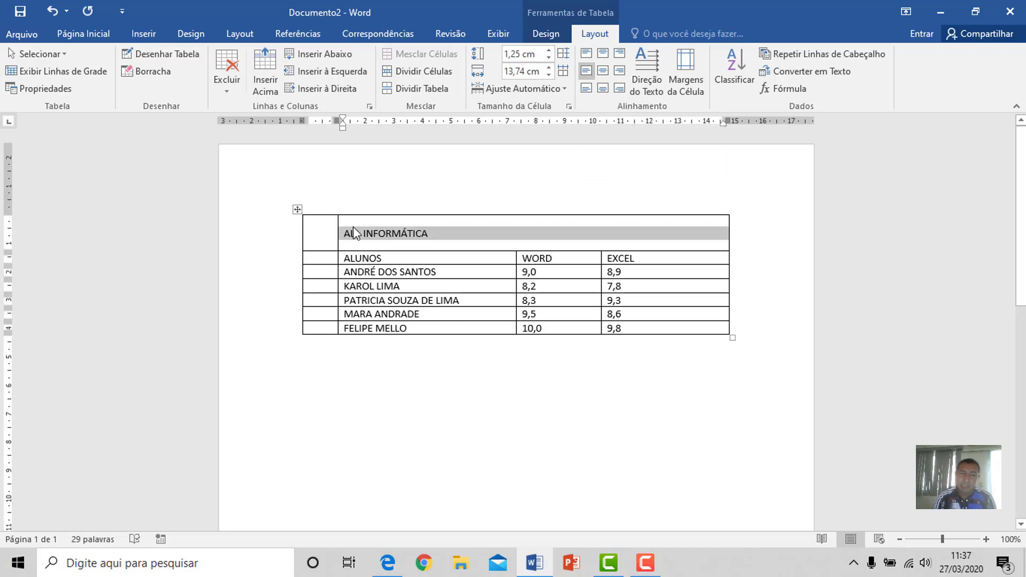
{"action": "left_click", "coordinate": [587, 89]}
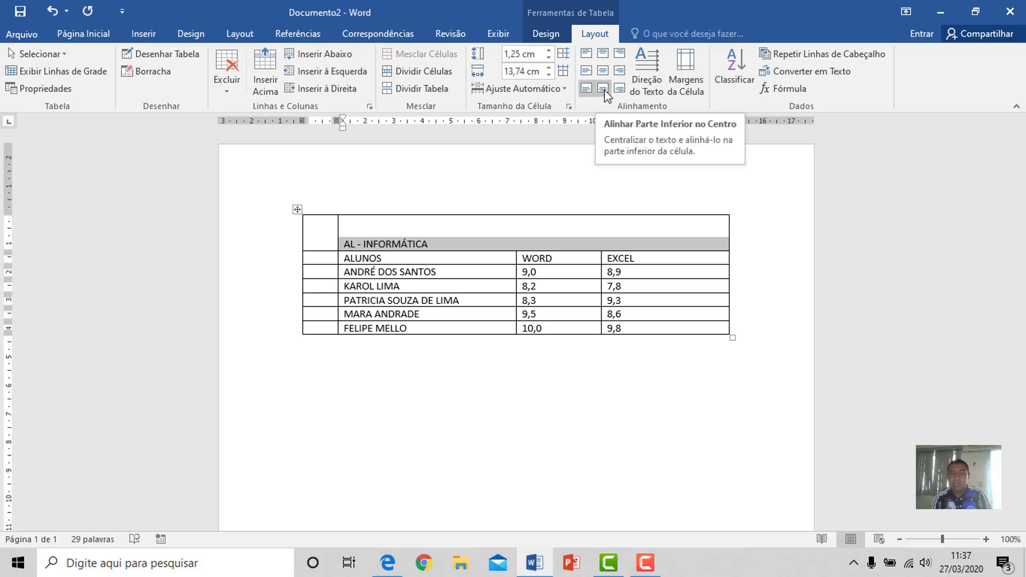
{"action": "left_click", "coordinate": [604, 88]}
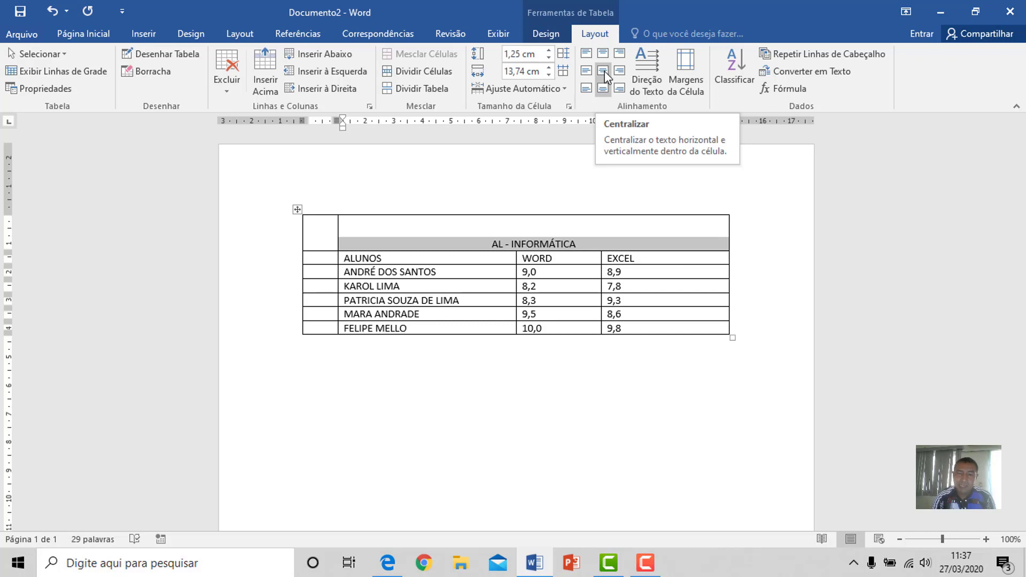
{"action": "left_click", "coordinate": [603, 72]}
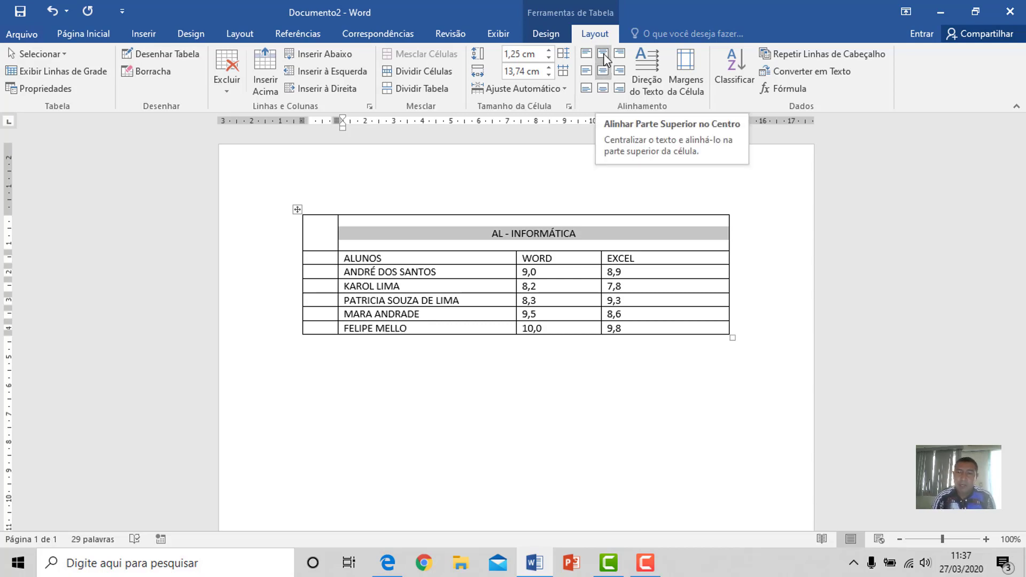
{"action": "left_click", "coordinate": [604, 53]}
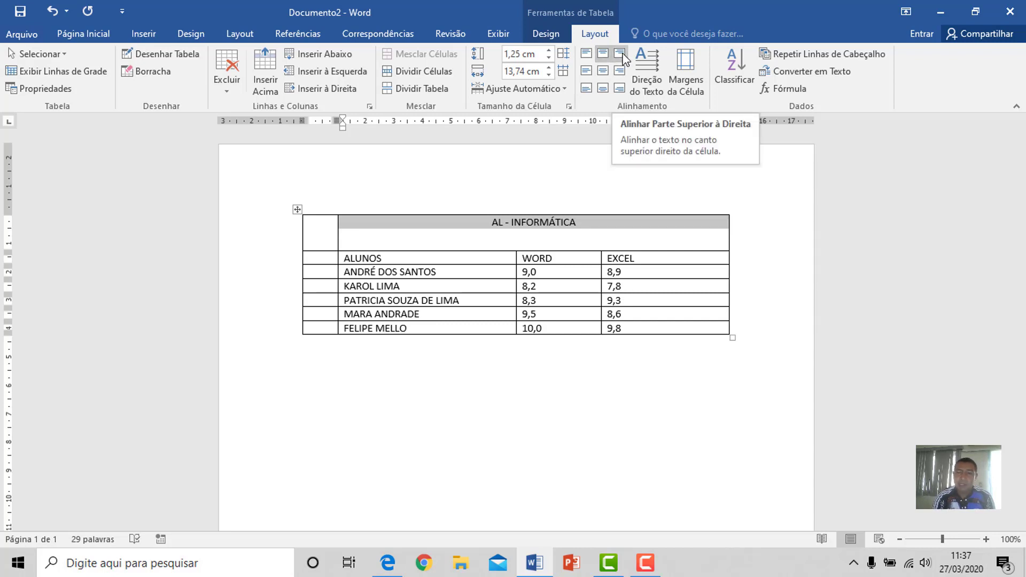
{"action": "left_click", "coordinate": [620, 54]}
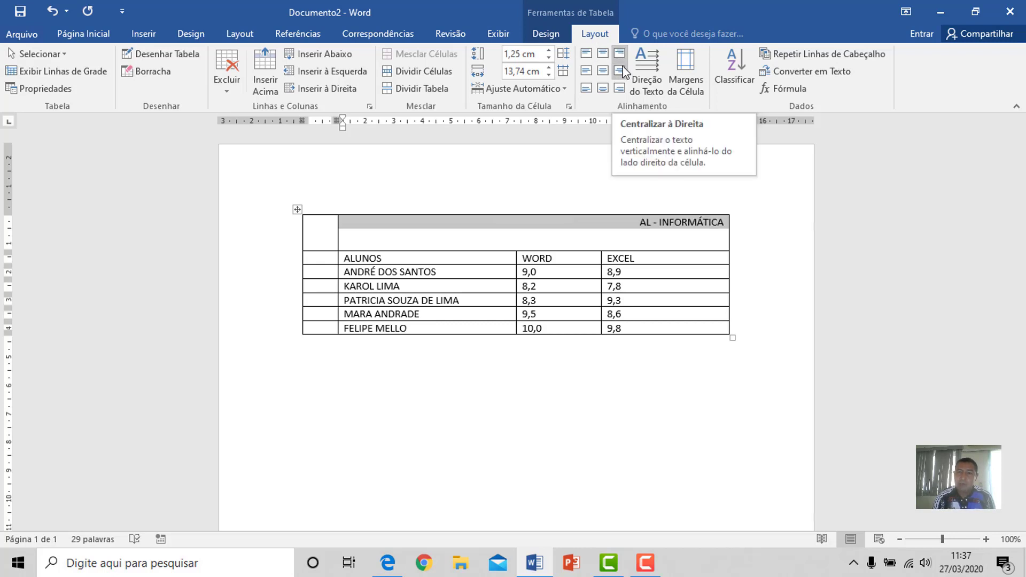
{"action": "left_click", "coordinate": [620, 71]}
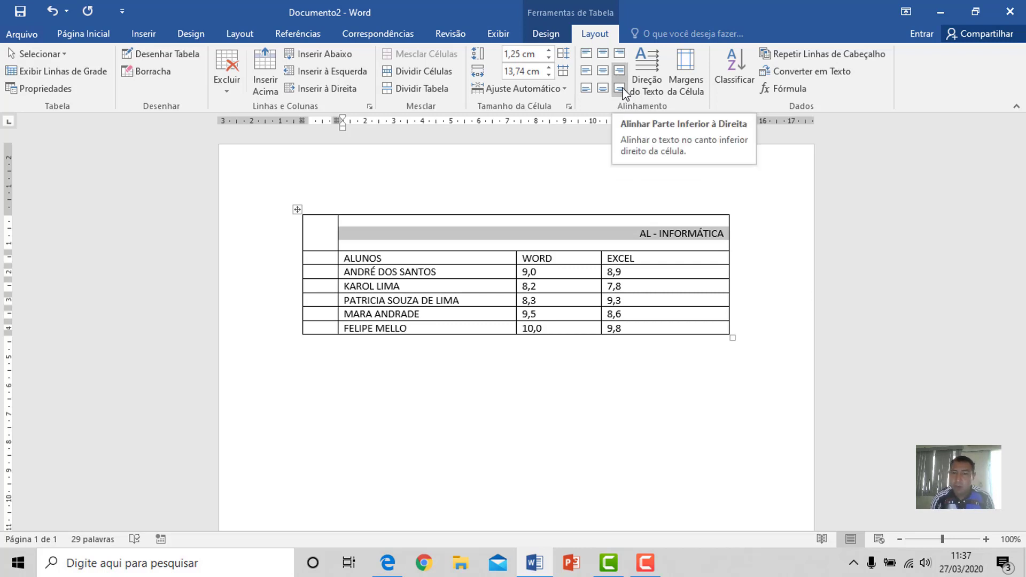
{"action": "left_click", "coordinate": [624, 90]}
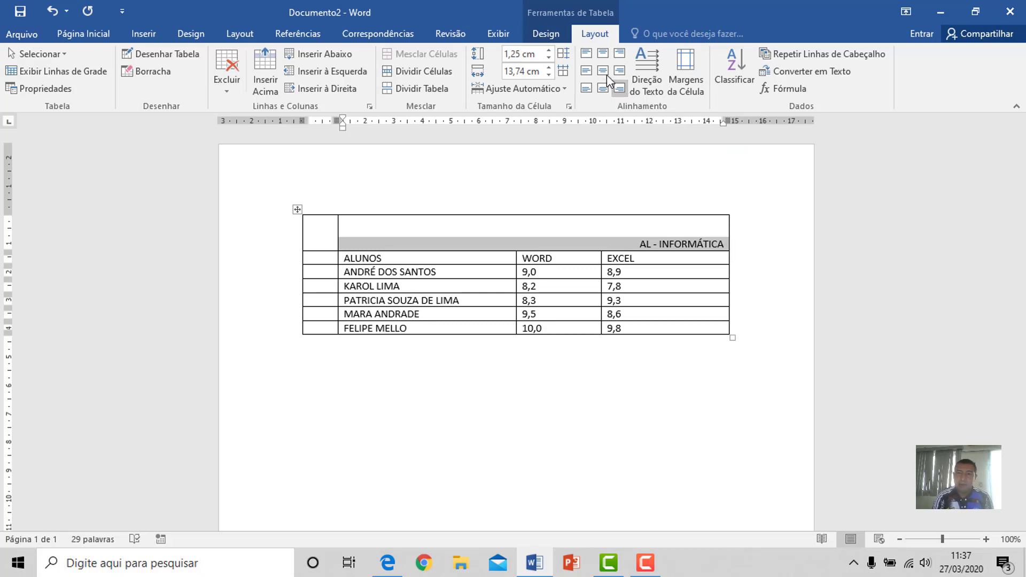
{"action": "left_click", "coordinate": [603, 72]}
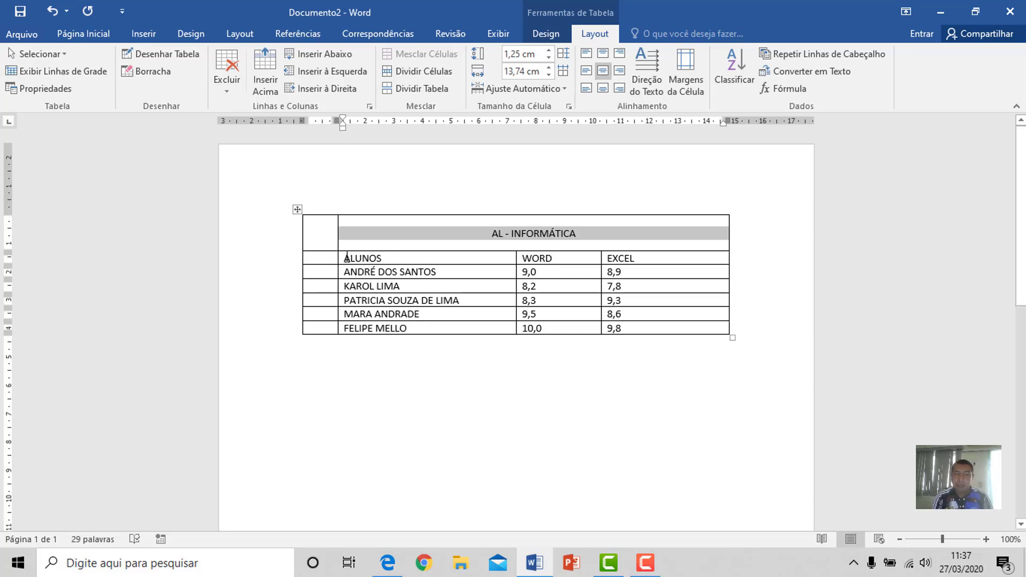
- Centre and bold the ALUNOS, WORD and EXCEL header cells, and centre all the grades beneath WORD and EXCEL horizontally and vertically
{"action": "left_click_drag", "start_coordinate": [346, 259], "coordinate": [648, 261]}
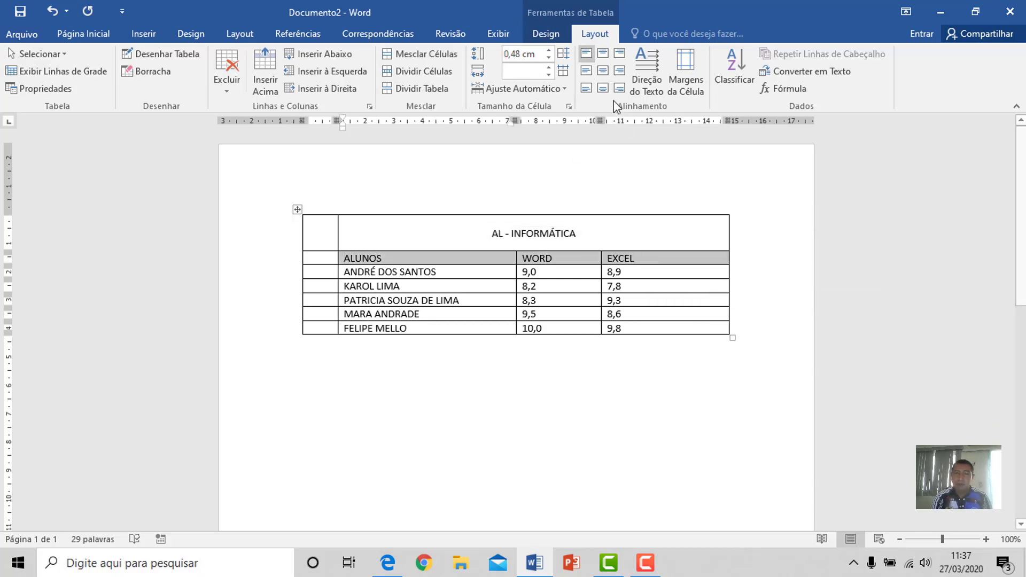
{"action": "left_click", "coordinate": [603, 71]}
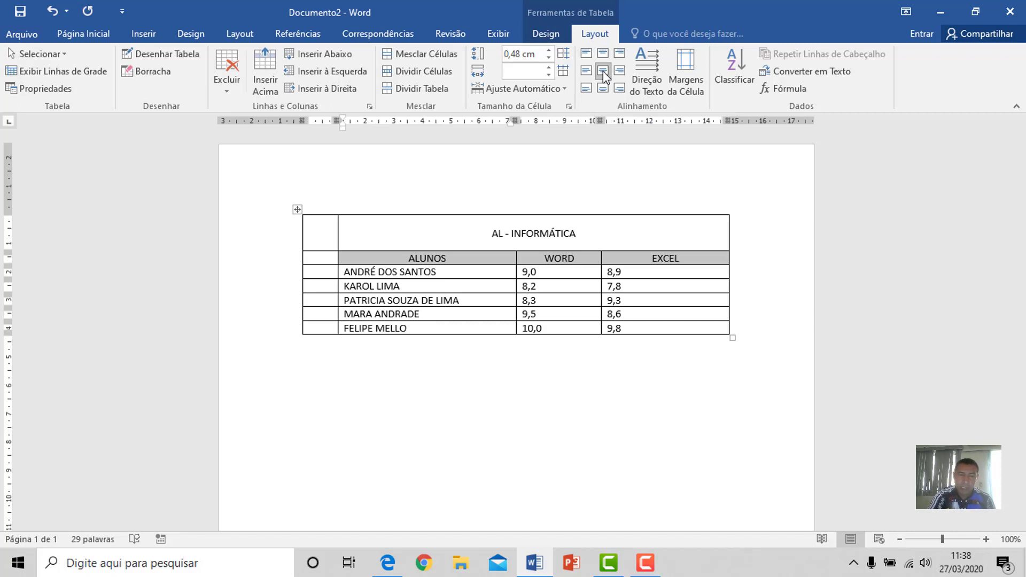
{"action": "key", "text": "ctrl+n"}
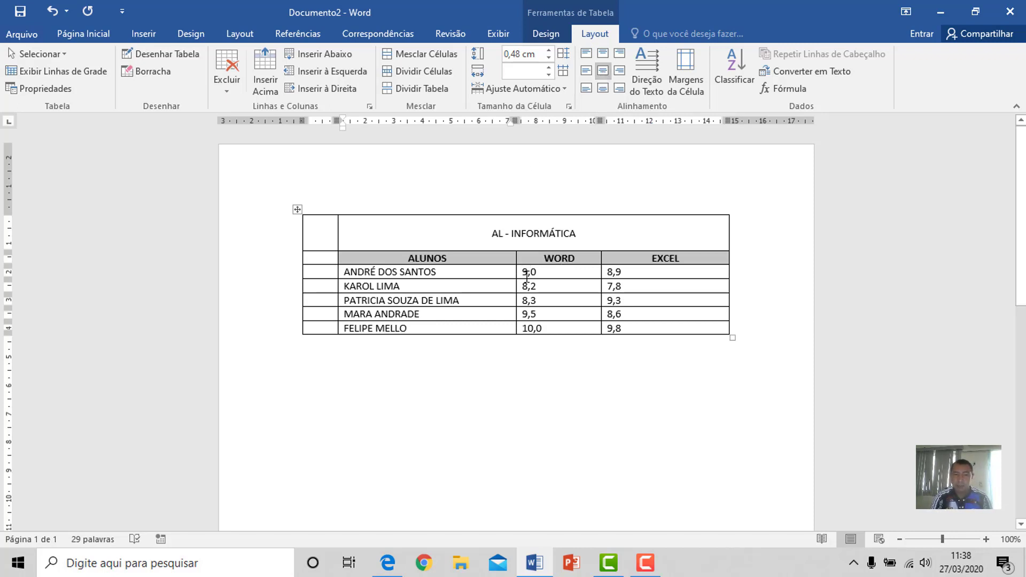
{"action": "left_click_drag", "start_coordinate": [524, 273], "coordinate": [629, 328]}
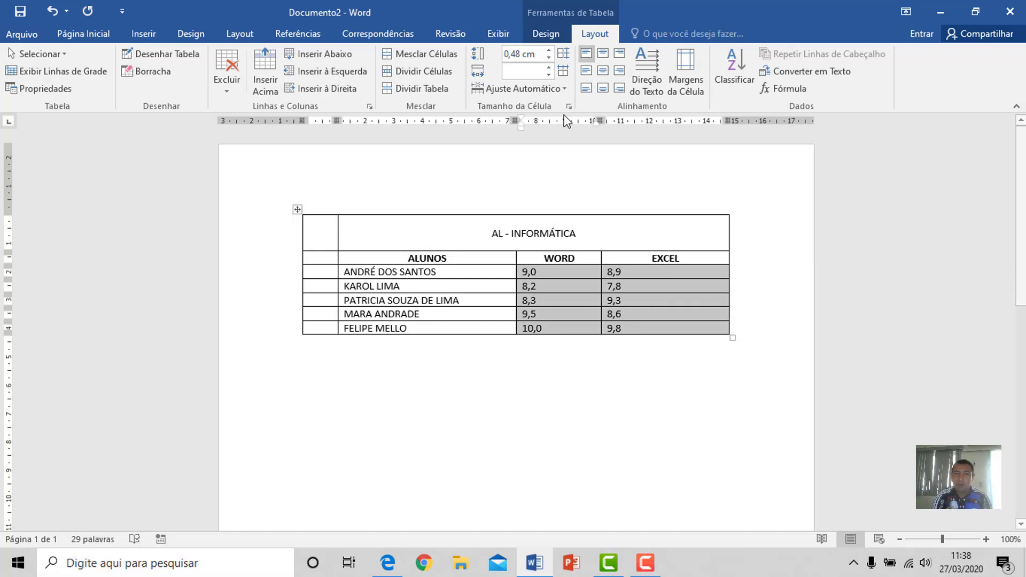
{"action": "left_click", "coordinate": [601, 71]}
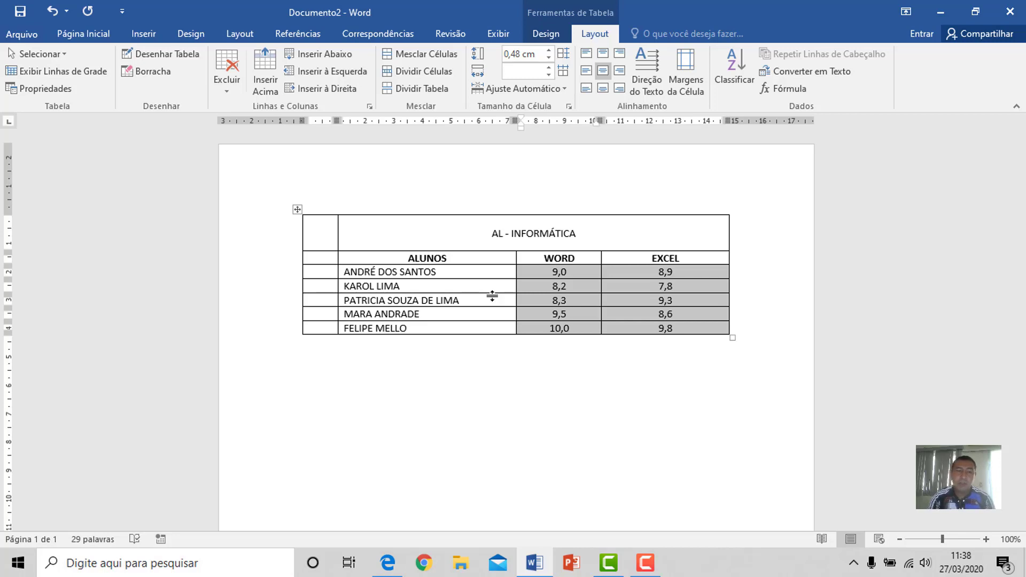
- Enter "AL - INFORMÁTICA" in the empty top cell of the first column and merge that whole column into one cell
{"action": "left_click", "coordinate": [323, 231]}
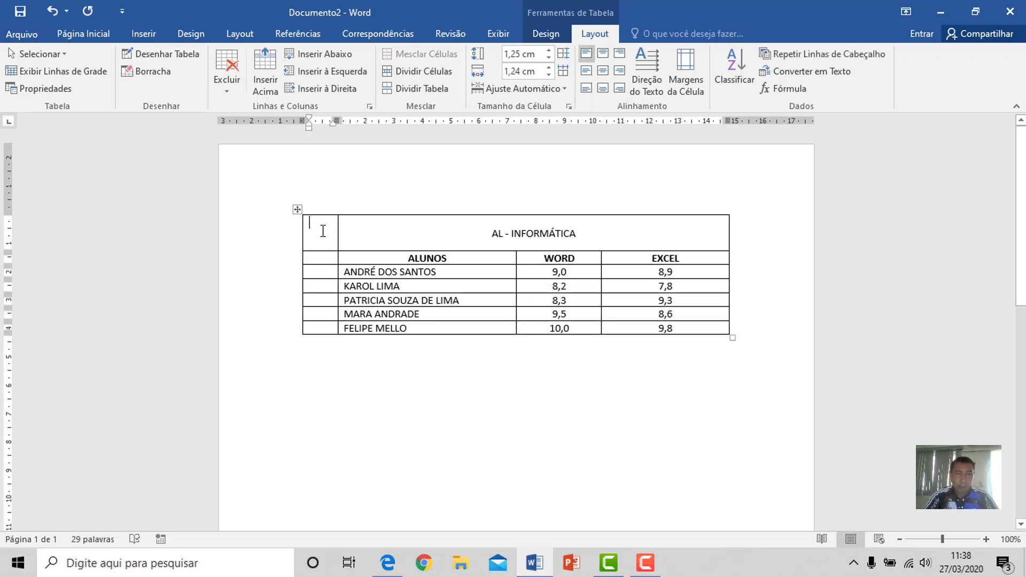
{"action": "type", "text": "AL"}
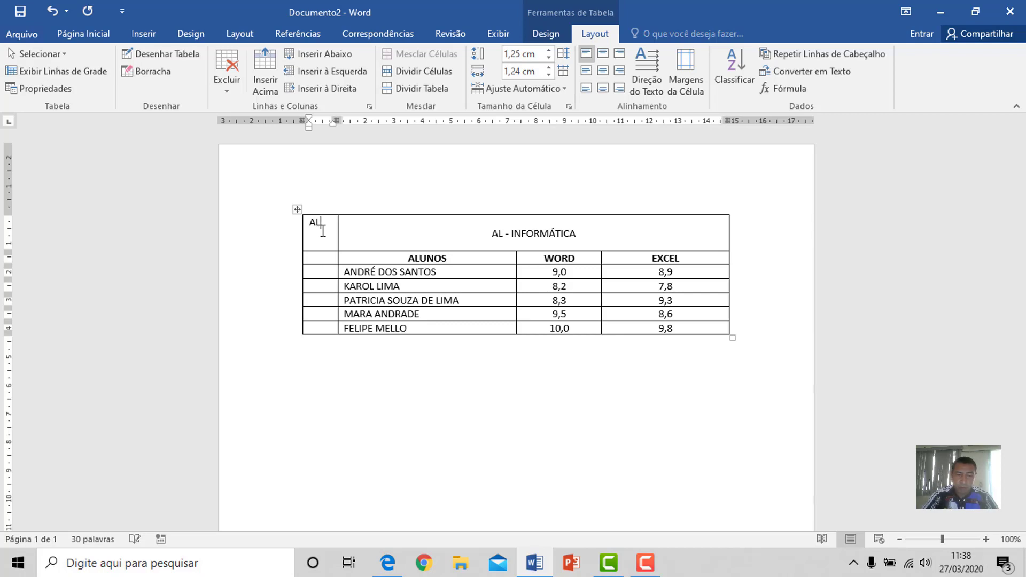
{"action": "type", "text": " - INFORMÁTICA"}
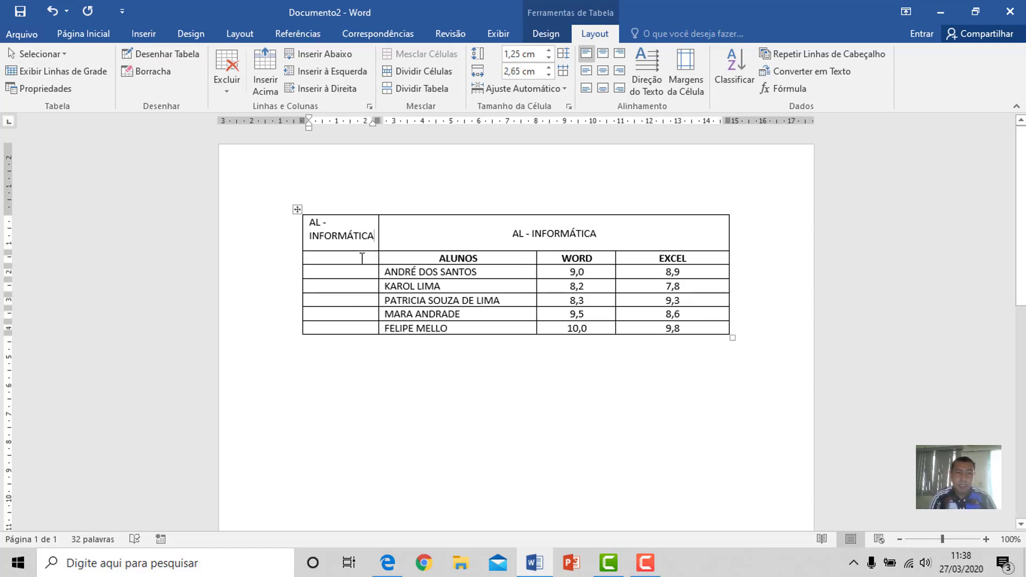
{"action": "left_click", "coordinate": [339, 208]}
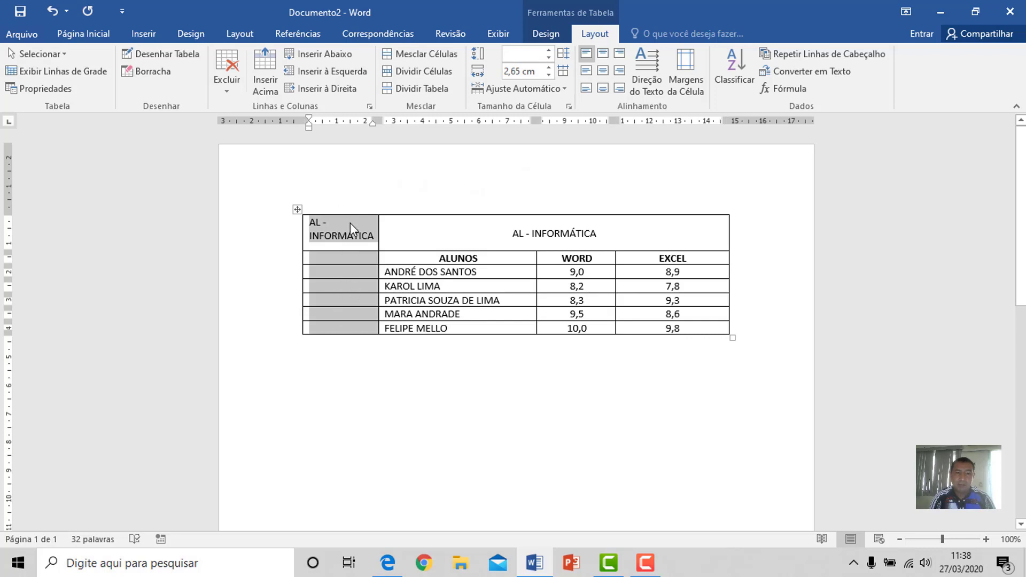
{"action": "left_click", "coordinate": [421, 55]}
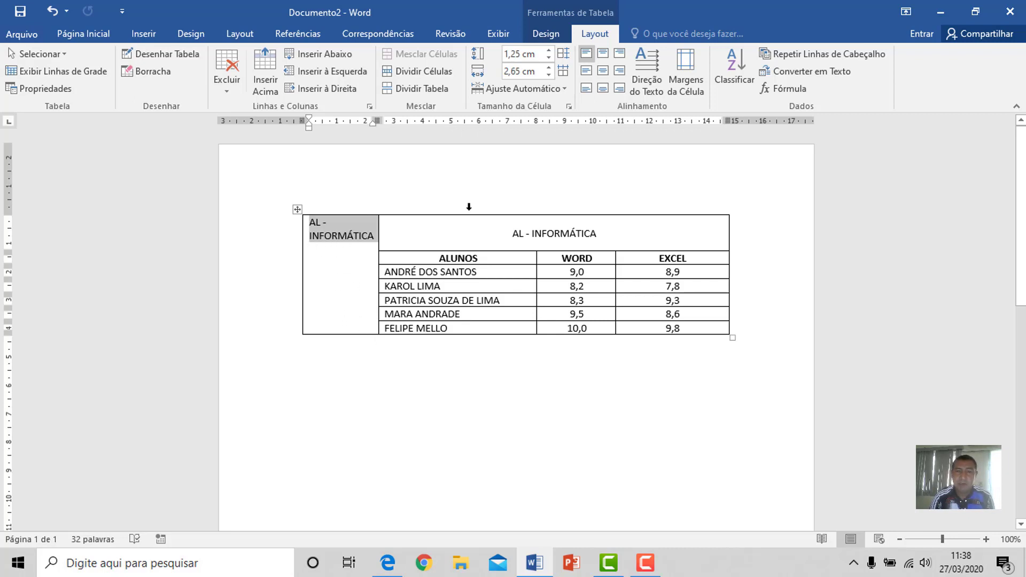
- Cycle through the text directions of the merged first-column cell, ending with the text reading upward from the bottom
{"action": "left_click", "coordinate": [648, 76]}
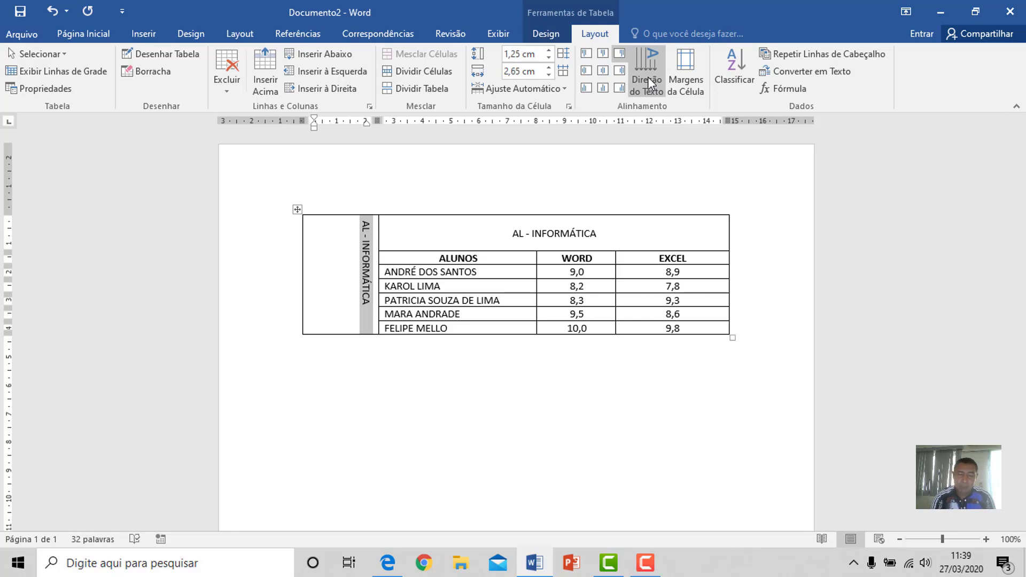
{"action": "left_click", "coordinate": [650, 72]}
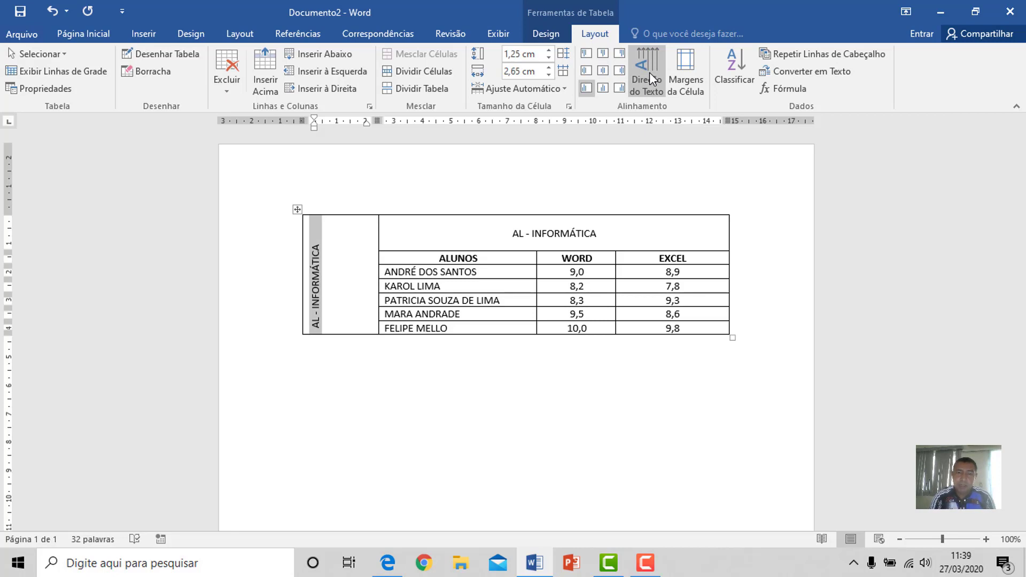
{"action": "left_click", "coordinate": [650, 72]}
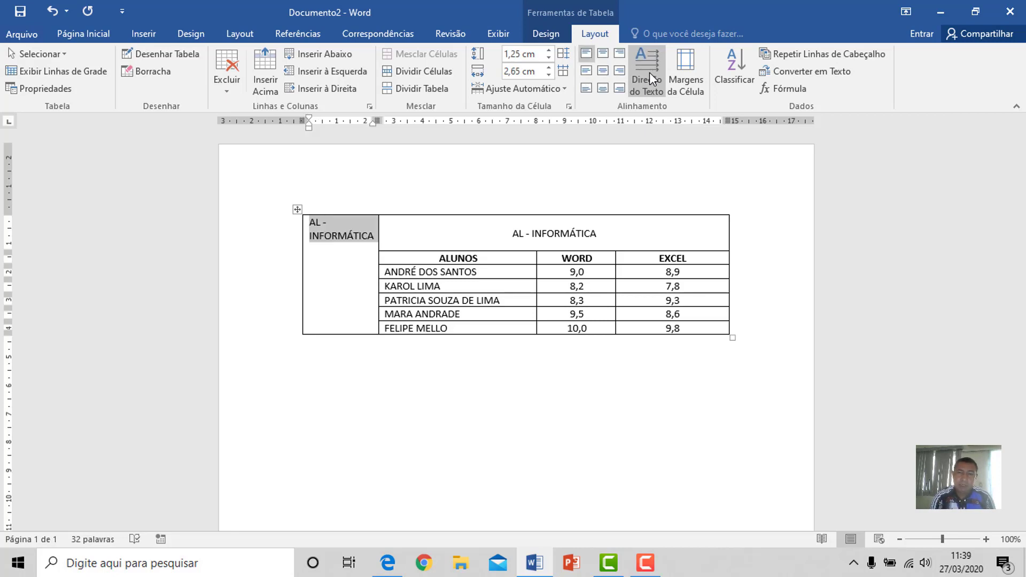
{"action": "left_click", "coordinate": [650, 72]}
{"action": "left_click", "coordinate": [650, 72]}
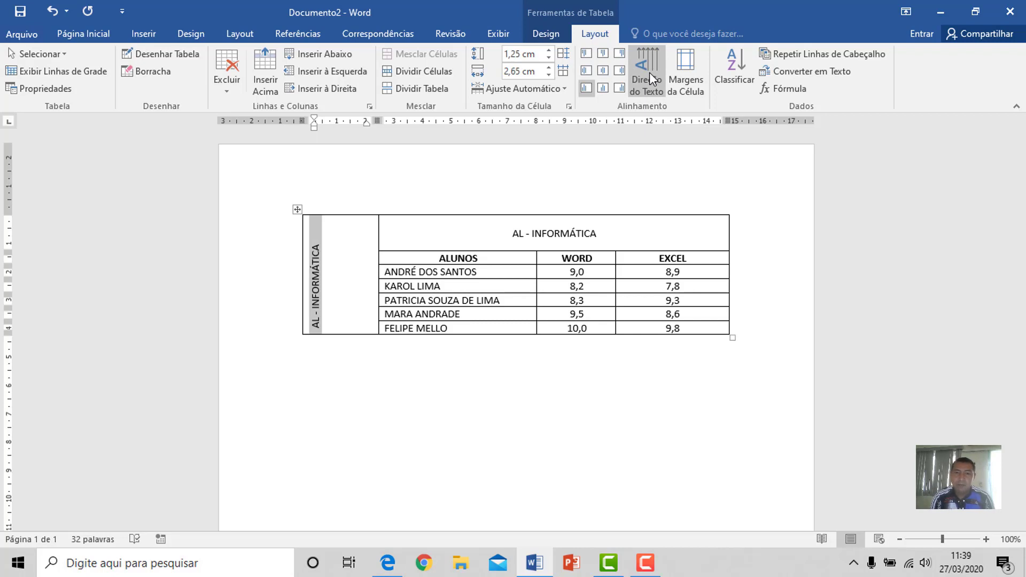
- Centre the rotated text horizontally and vertically in its cell and narrow the first column to about 1.24 cm
{"action": "left_click", "coordinate": [603, 72]}
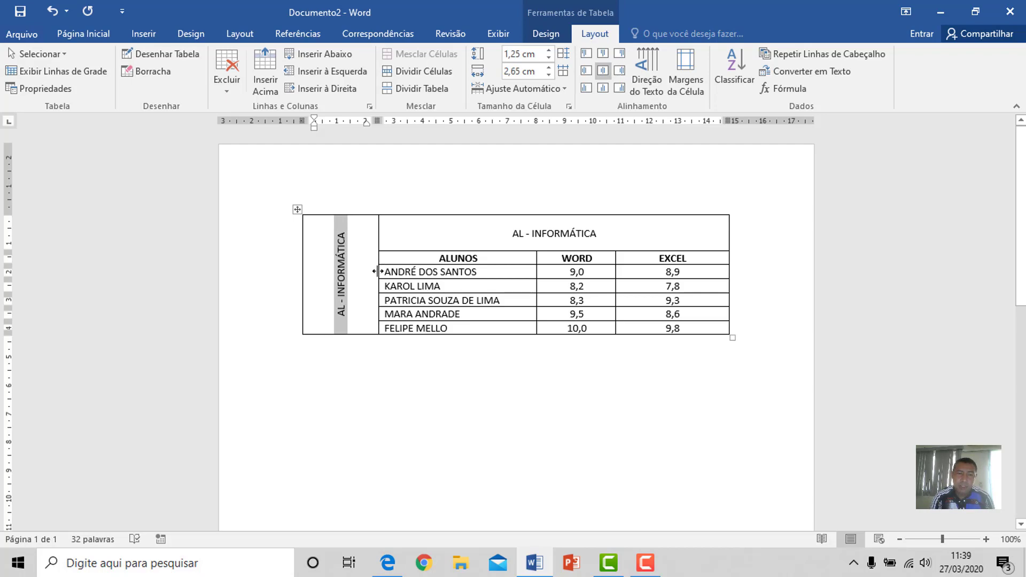
{"action": "left_click_drag", "start_coordinate": [379, 272], "coordinate": [339, 270]}
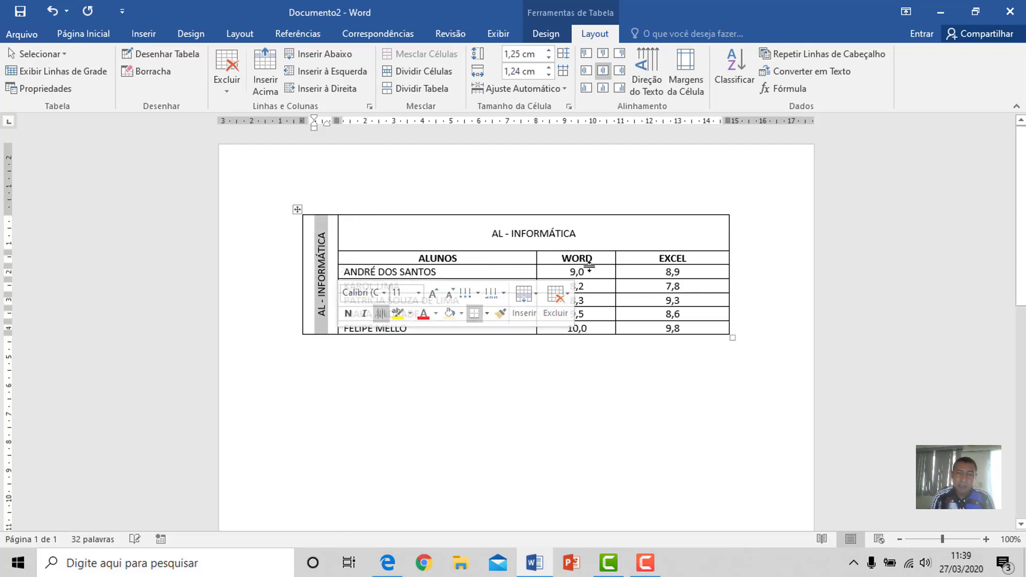
{"action": "left_click", "coordinate": [576, 300]}
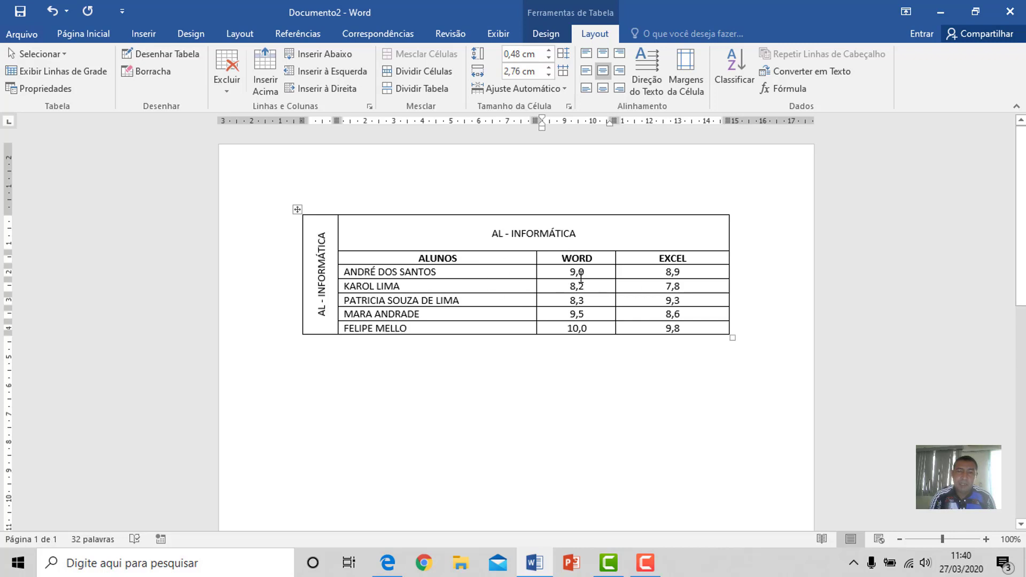
- Shade the "AL - INFORMÁTICA" title cell and the merged first-column cell with the same dark grey theme colour
{"action": "left_click", "coordinate": [545, 34]}
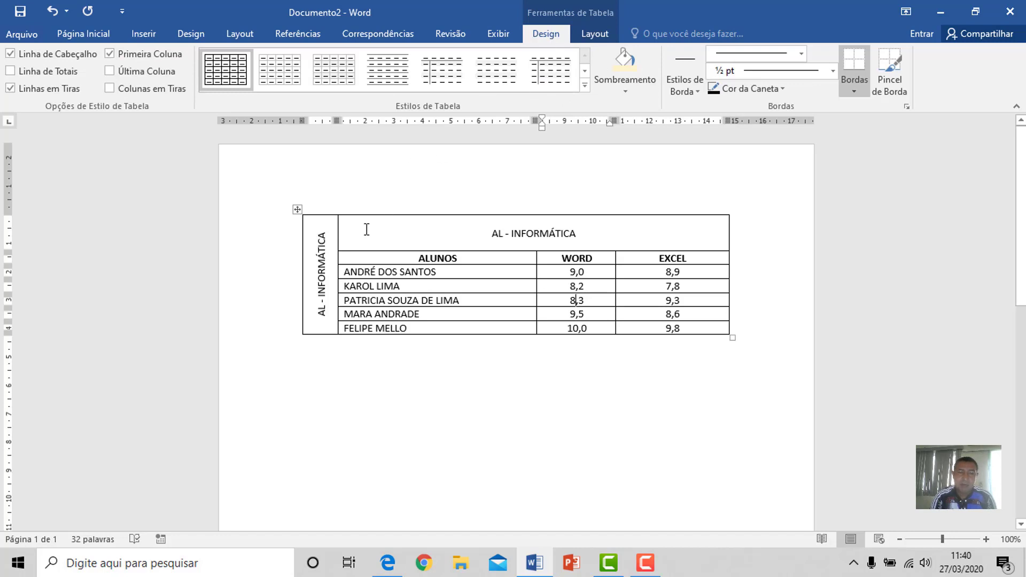
{"action": "left_click_drag", "start_coordinate": [488, 229], "coordinate": [673, 236]}
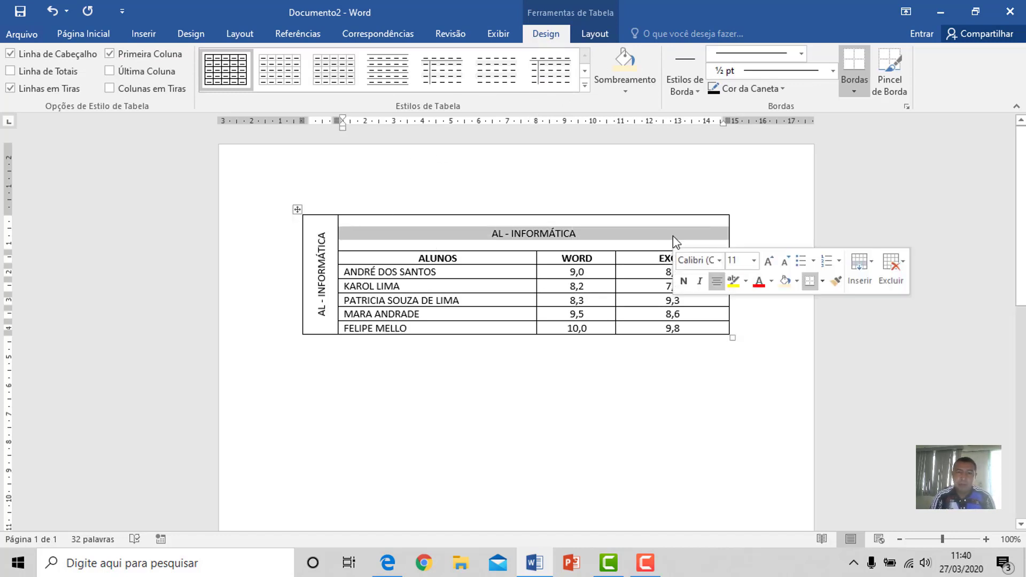
{"action": "left_click", "coordinate": [625, 88]}
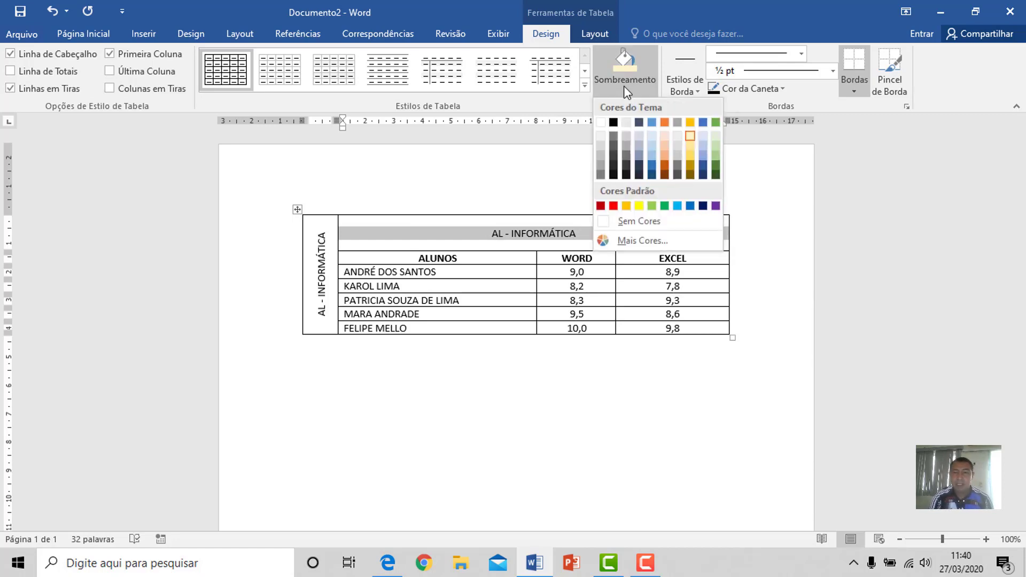
{"action": "left_click", "coordinate": [628, 155]}
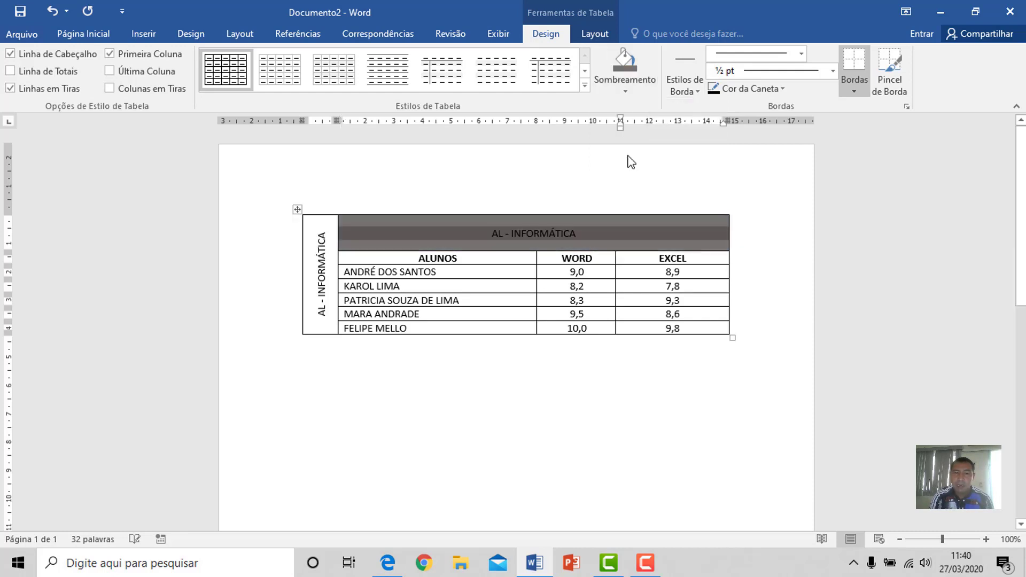
{"action": "left_click", "coordinate": [319, 211]}
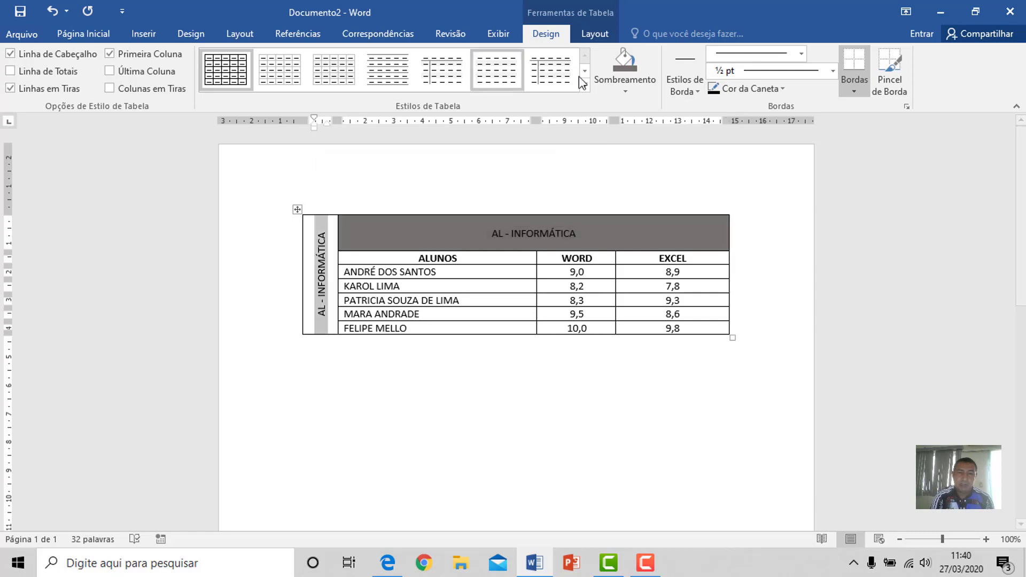
{"action": "left_click", "coordinate": [624, 62]}
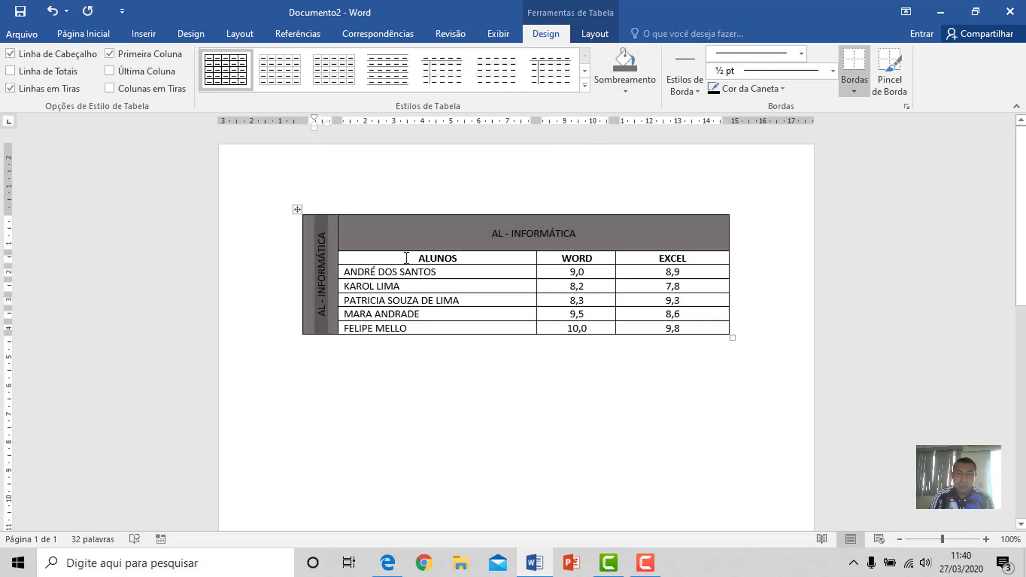
- Shade the ALUNOS, WORD and EXCEL header cells with a blue-grey theme colour
{"action": "left_click_drag", "start_coordinate": [407, 258], "coordinate": [689, 256]}
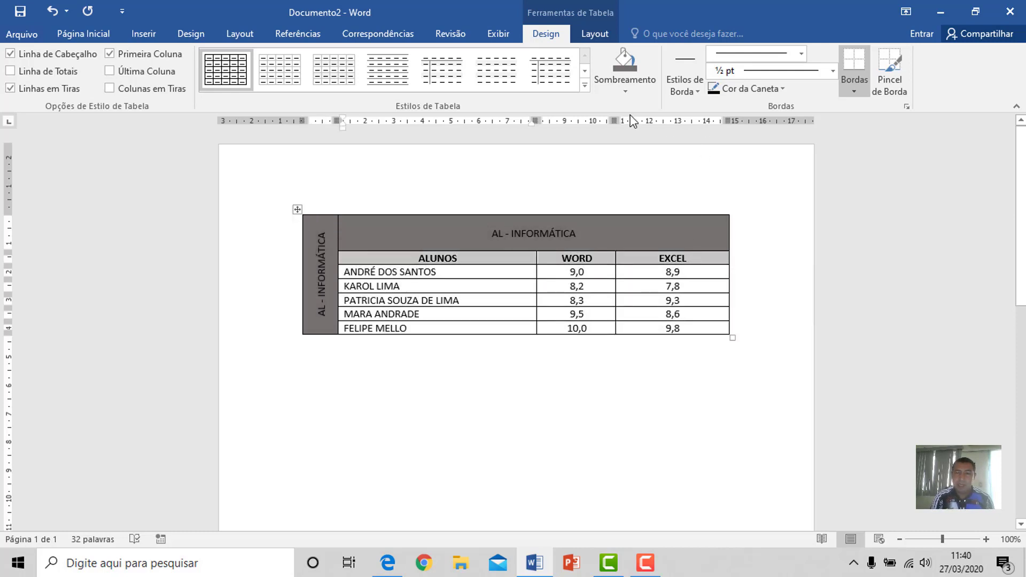
{"action": "left_click", "coordinate": [625, 81]}
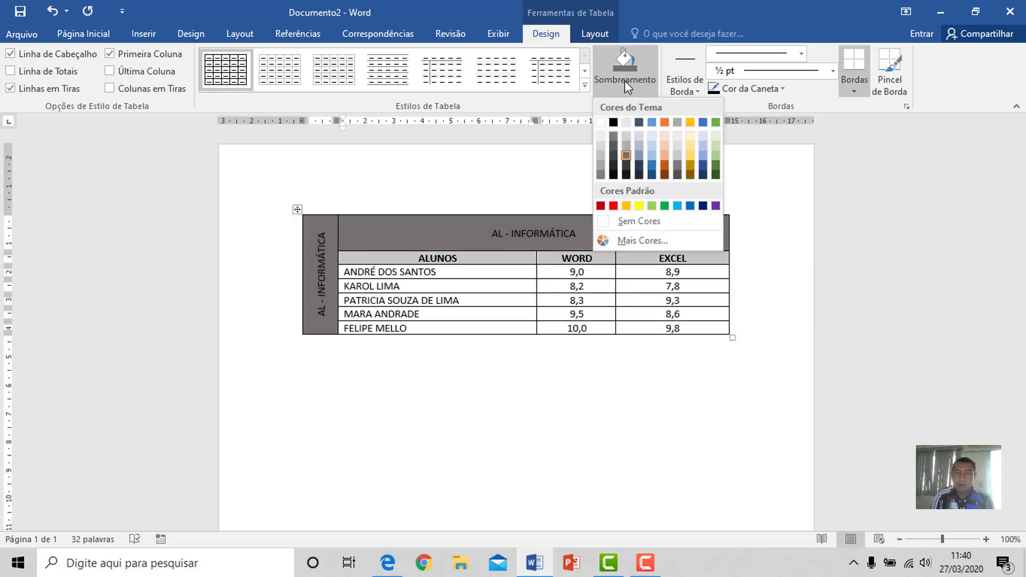
{"action": "left_click", "coordinate": [640, 157]}
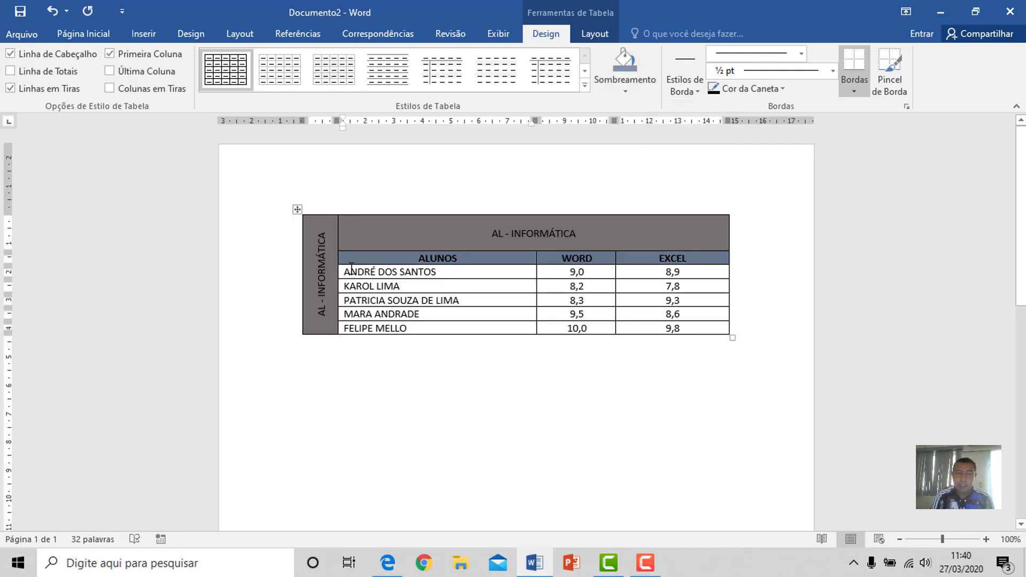
- Shade all the student name and grade cells below the header row with a light gold theme colour
{"action": "left_click_drag", "start_coordinate": [370, 273], "coordinate": [694, 327]}
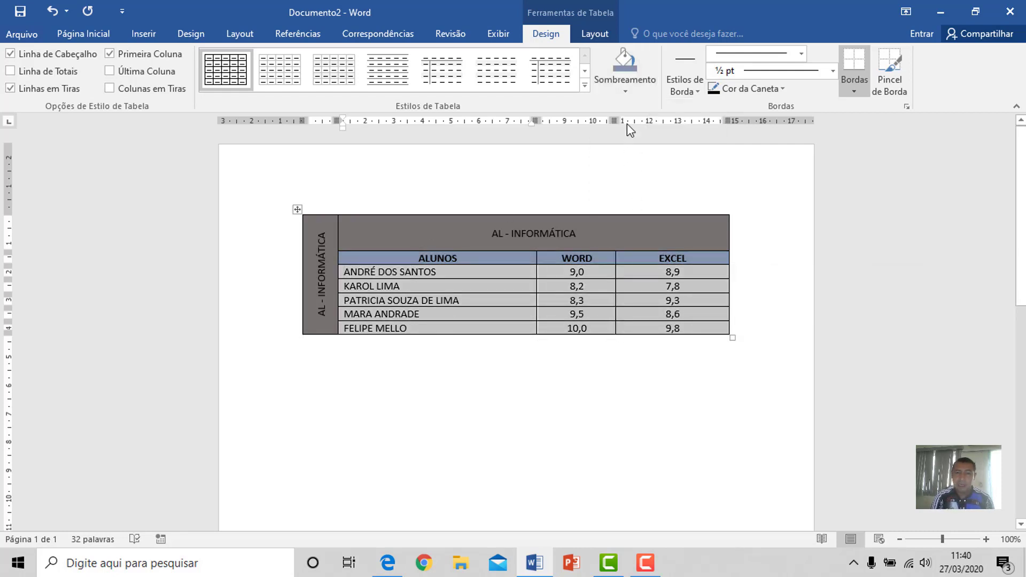
{"action": "left_click", "coordinate": [623, 96]}
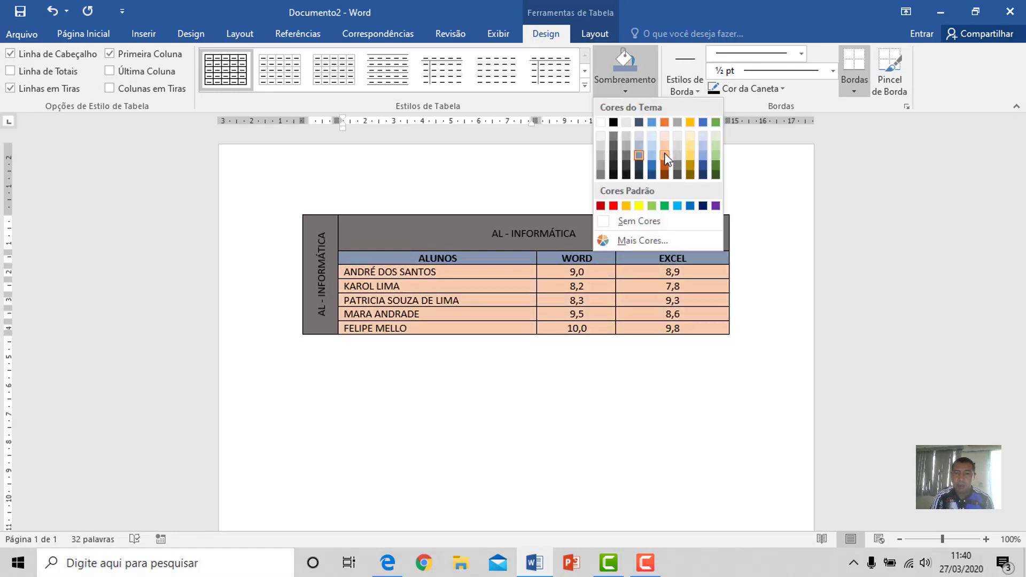
{"action": "left_click", "coordinate": [694, 156]}
{"action": "left_click", "coordinate": [560, 379]}
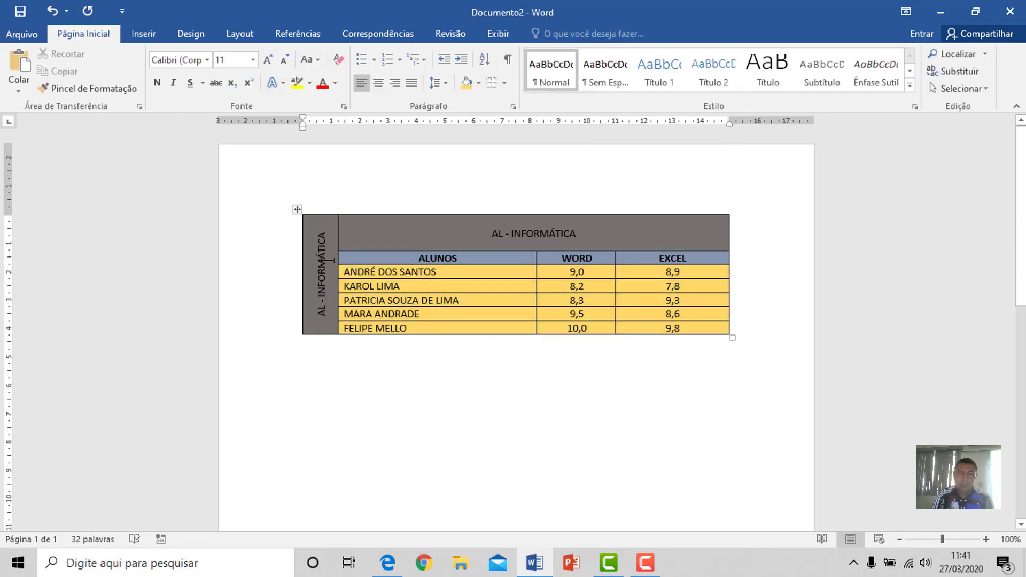
- Set the horizontal "AL - INFORMÁTICA" title text to 20 pt and make it bold
{"action": "left_click_drag", "start_coordinate": [484, 236], "coordinate": [581, 231]}
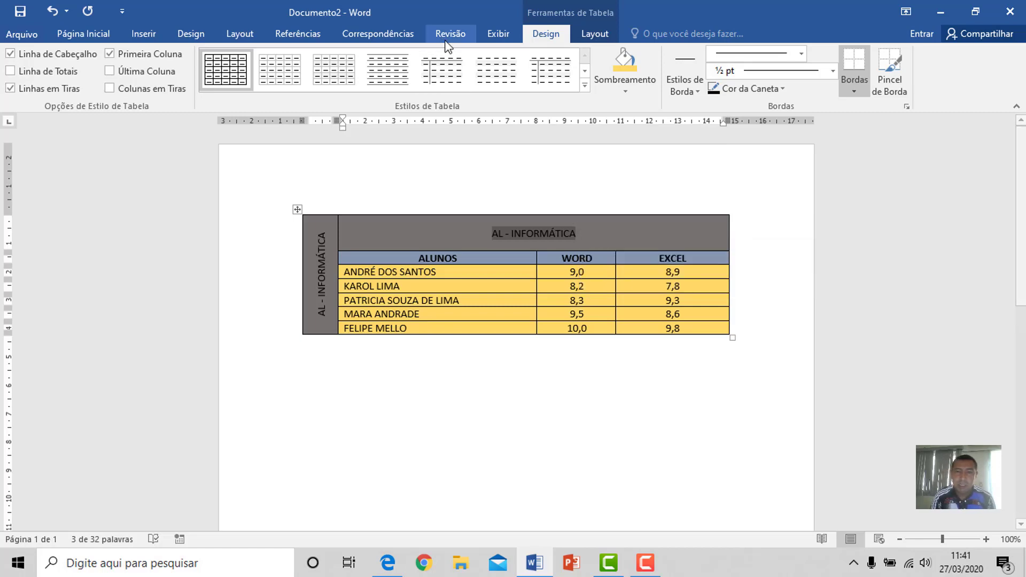
{"action": "left_click", "coordinate": [85, 35]}
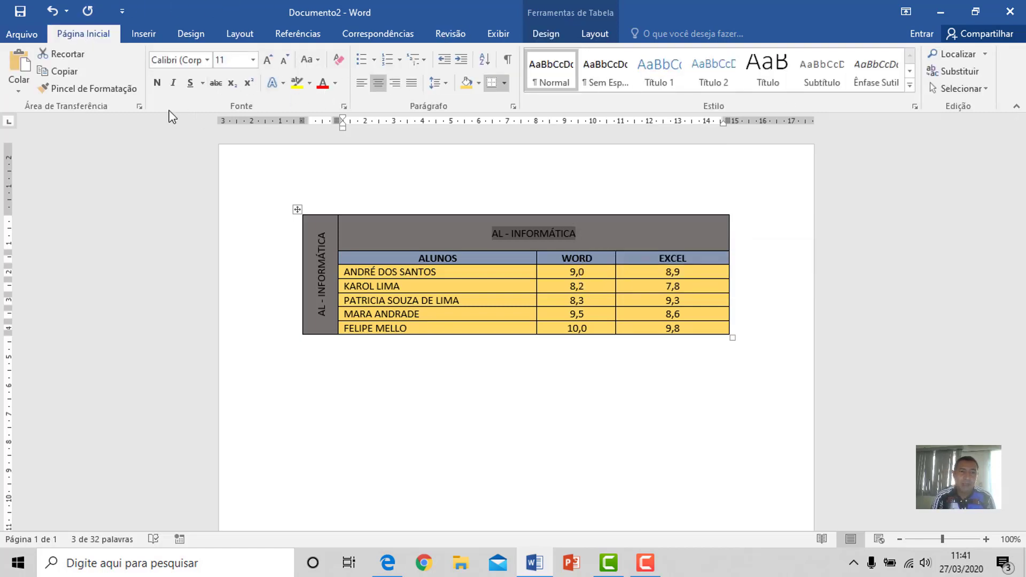
{"action": "left_click", "coordinate": [254, 60]}
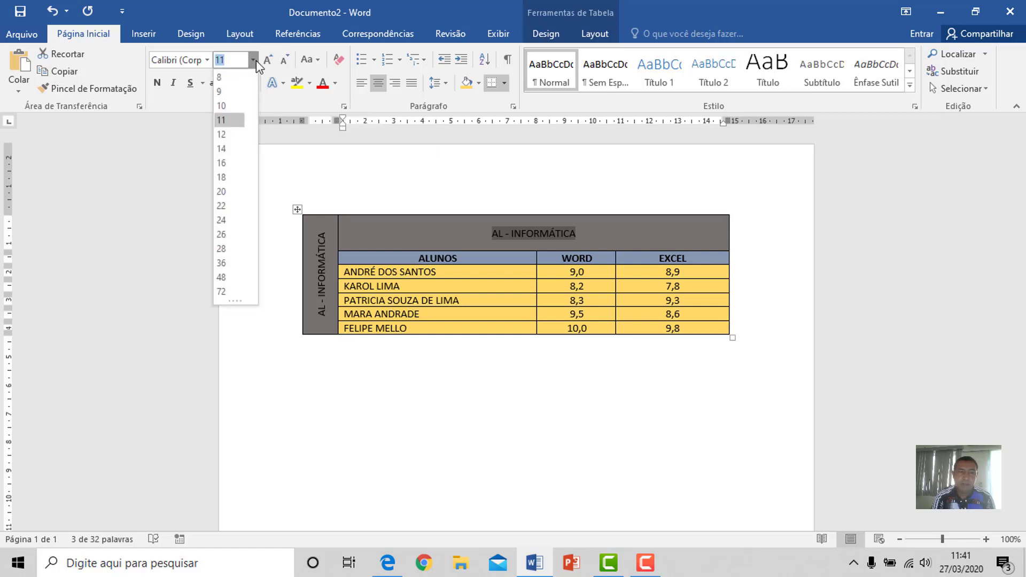
{"action": "left_click", "coordinate": [223, 191]}
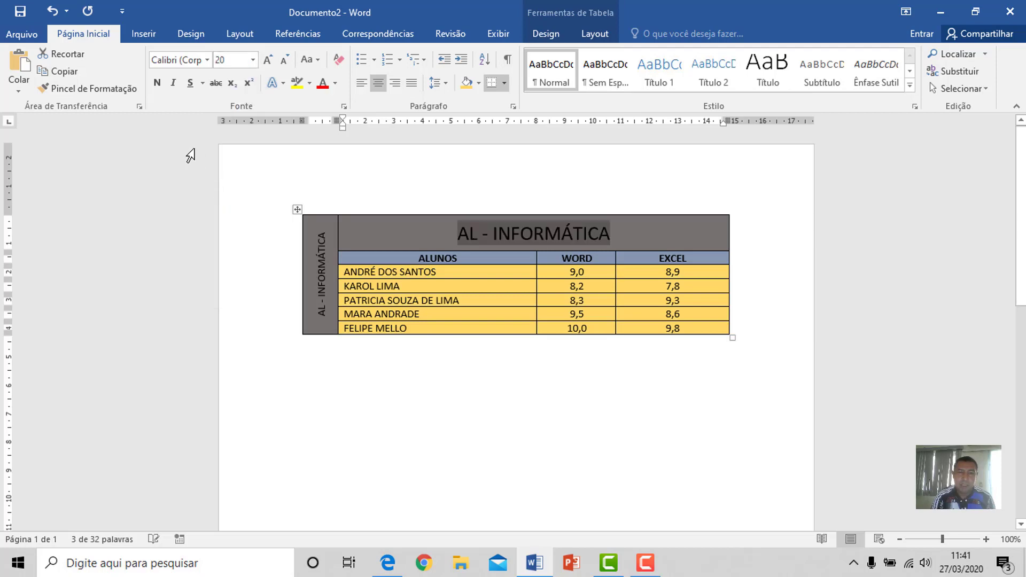
{"action": "left_click", "coordinate": [157, 83]}
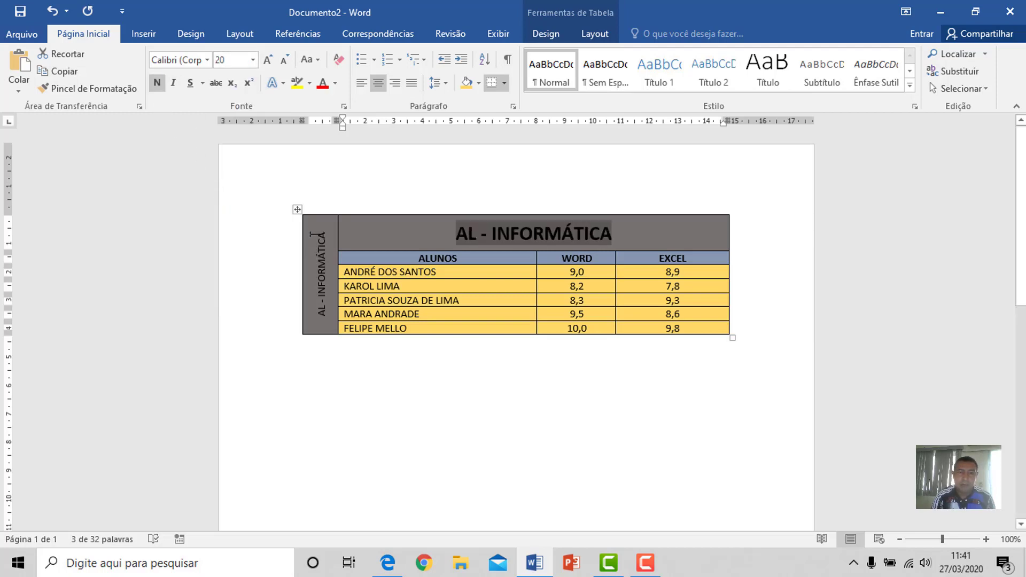
- Increase the font size of the vertical "AL - INFORMÁTICA" text in the first column to 14 pt
{"action": "left_click_drag", "start_coordinate": [316, 246], "coordinate": [321, 318]}
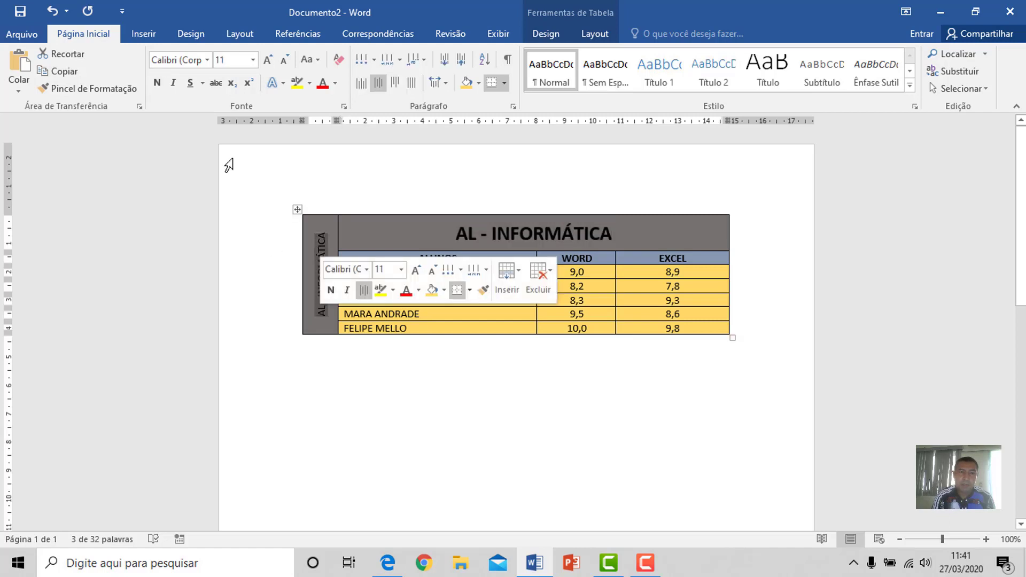
{"action": "left_click", "coordinate": [268, 61]}
{"action": "left_click", "coordinate": [268, 61]}
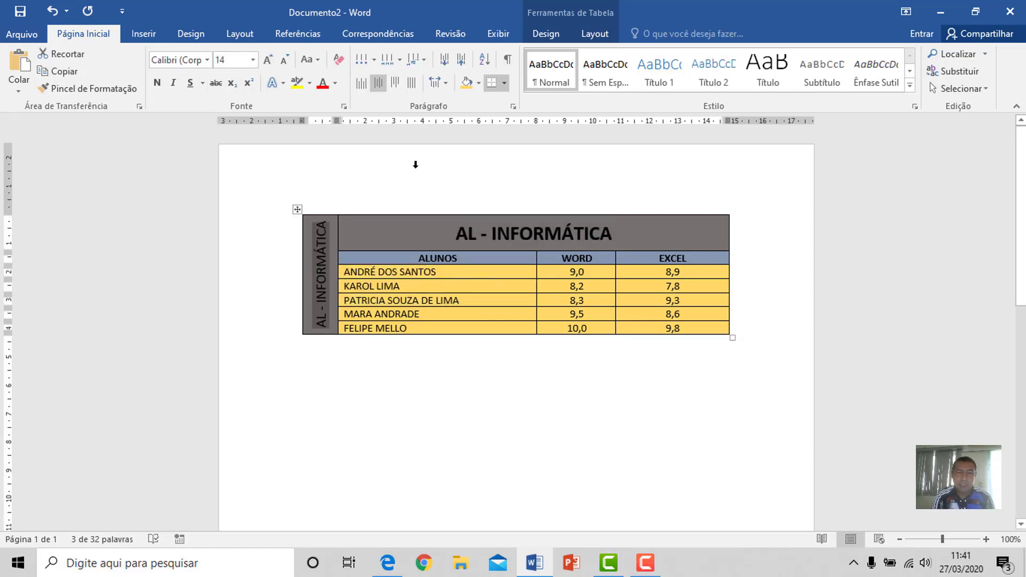
- Change the font colour of both the vertical and the horizontal "AL - INFORMÁTICA" texts to white
{"action": "left_click", "coordinate": [336, 83]}
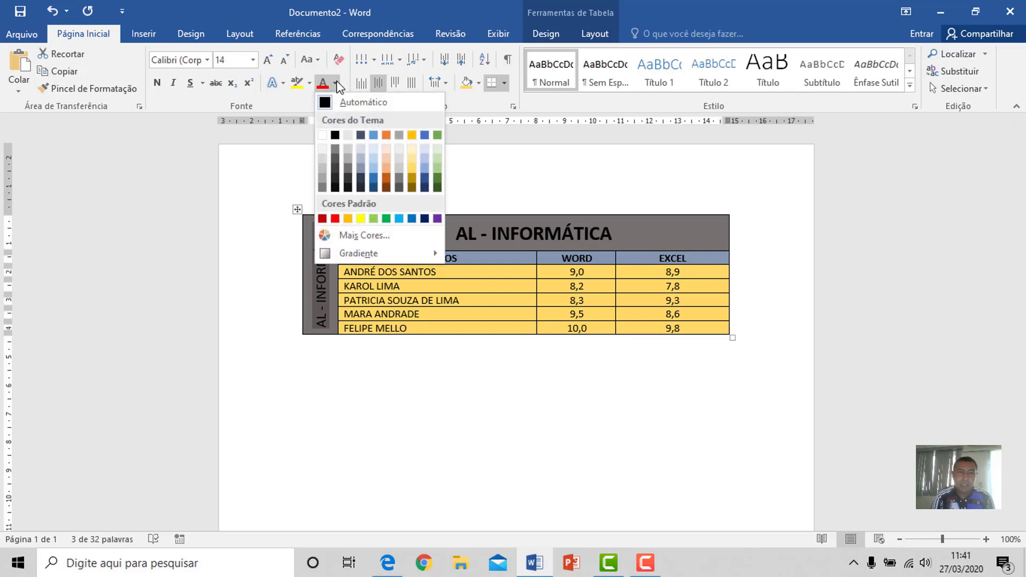
{"action": "left_click", "coordinate": [324, 137]}
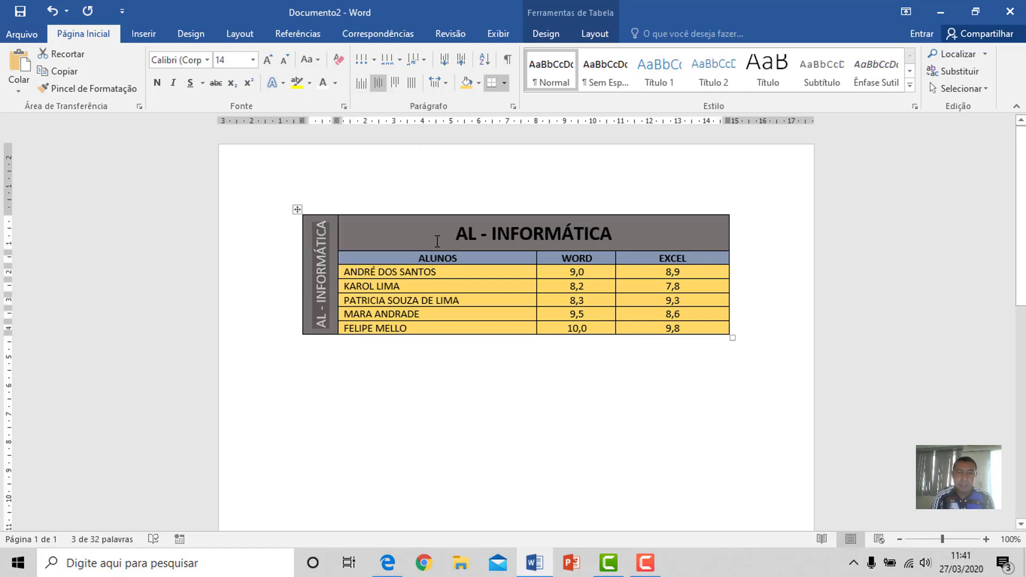
{"action": "left_click_drag", "start_coordinate": [449, 234], "coordinate": [612, 233]}
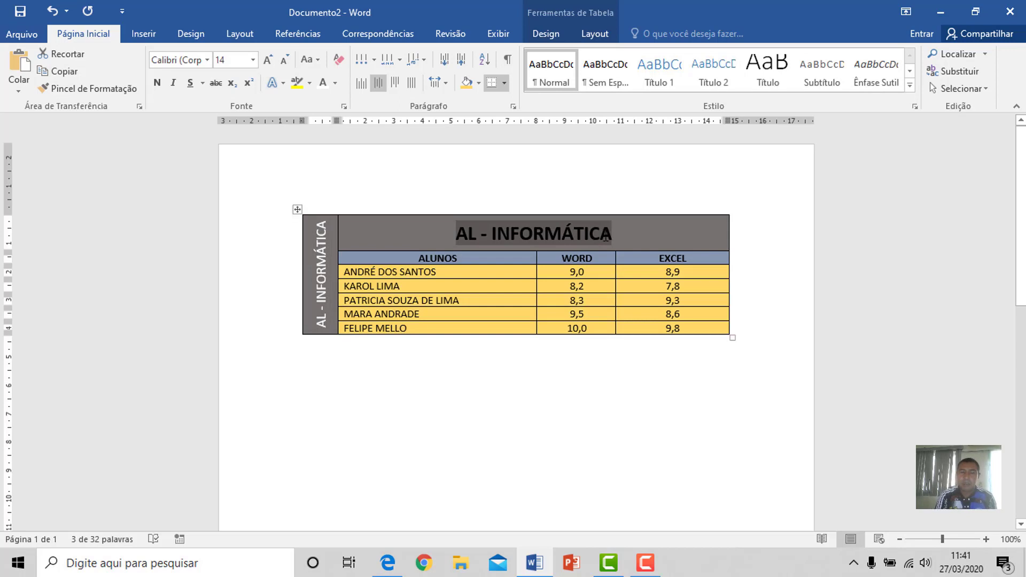
{"action": "left_click", "coordinate": [322, 83]}
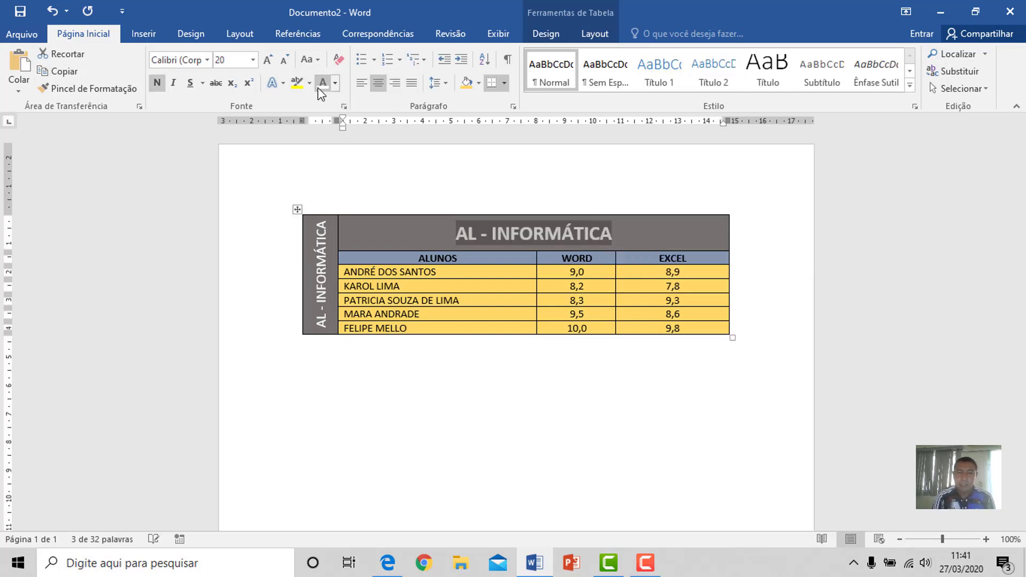
- Apply the orange grid table style with a solid orange header row and light banded rows to the whole grades table
{"action": "left_click", "coordinate": [603, 300]}
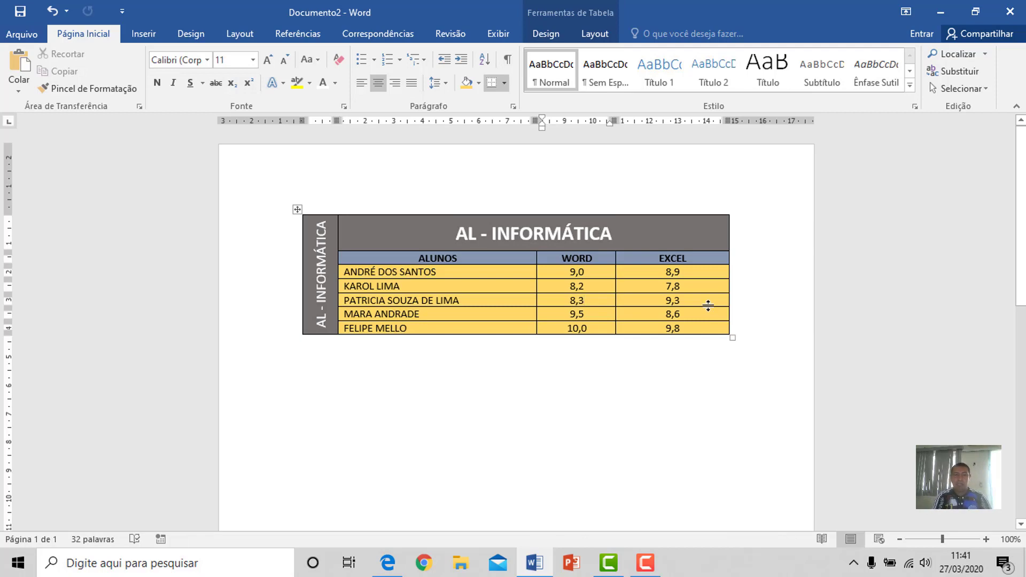
{"action": "left_click", "coordinate": [547, 34]}
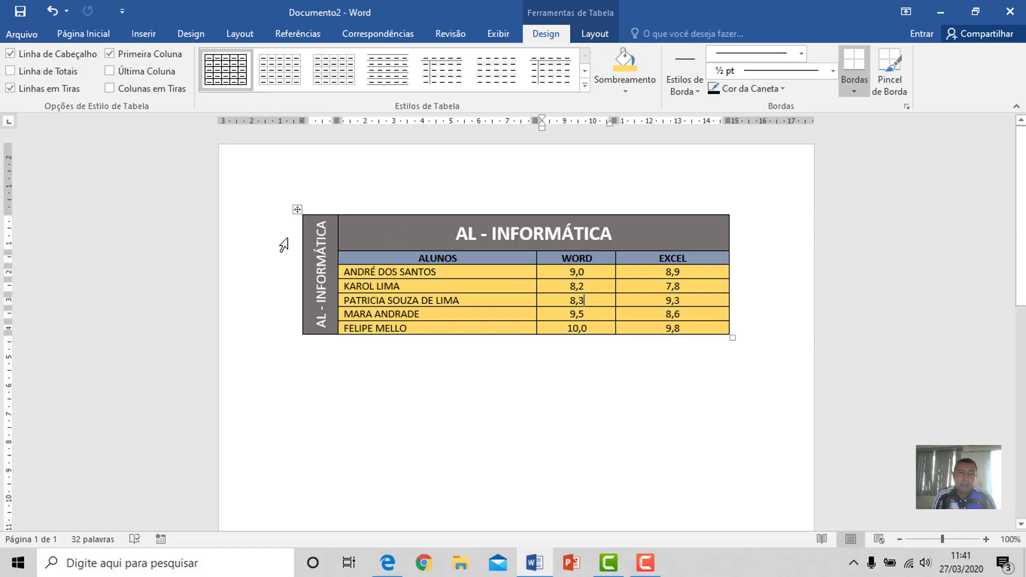
{"action": "left_click", "coordinate": [298, 209]}
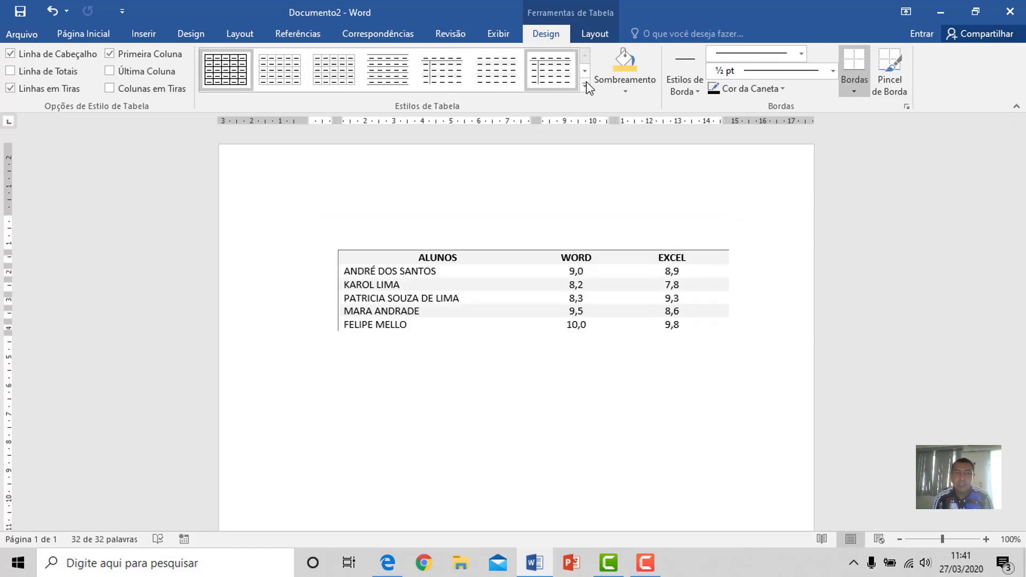
{"action": "left_click", "coordinate": [584, 85]}
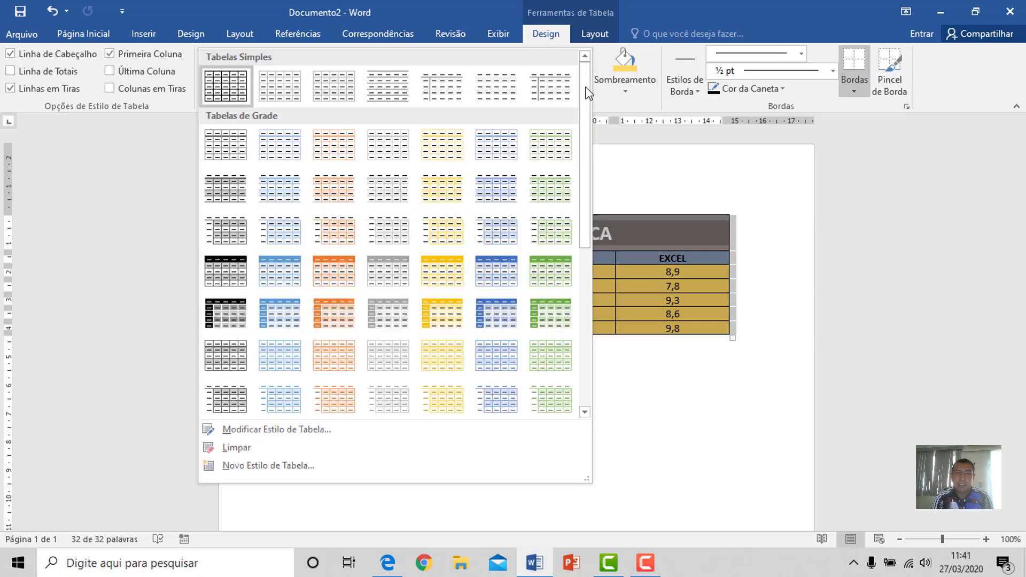
{"action": "left_click_drag", "start_coordinate": [591, 203], "coordinate": [568, 176]}
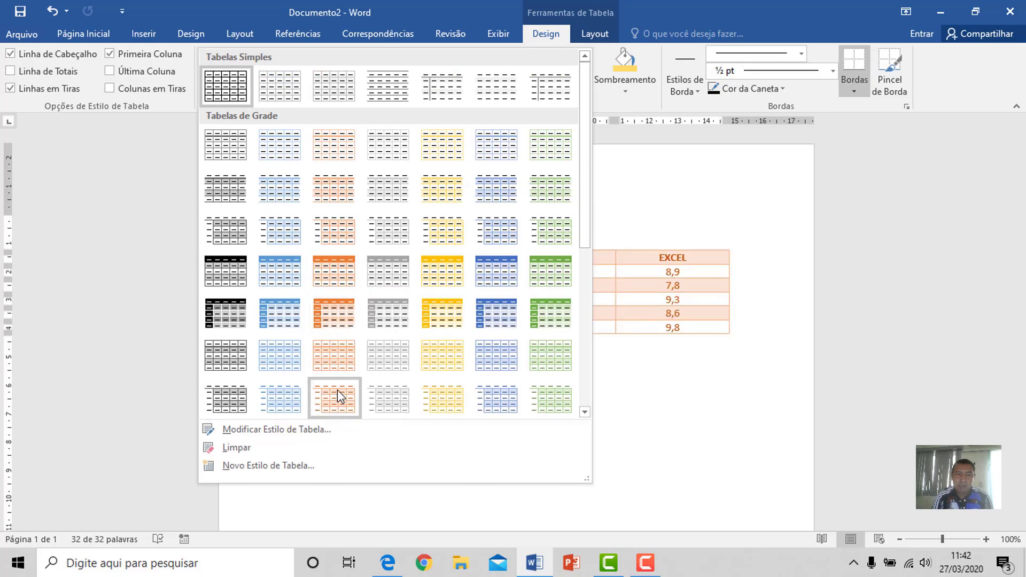
{"action": "left_click", "coordinate": [335, 279]}
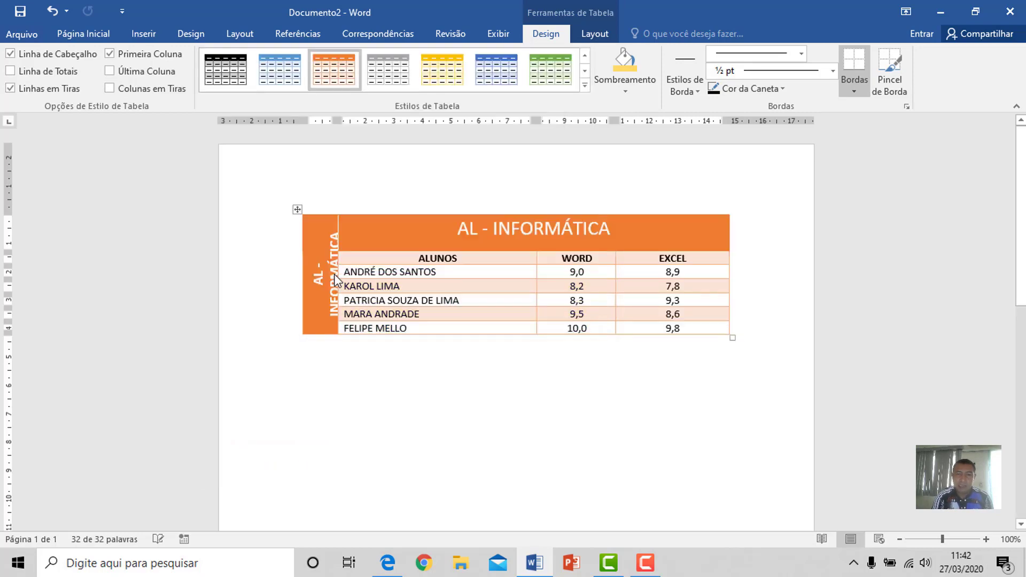
{"action": "left_click", "coordinate": [645, 387]}
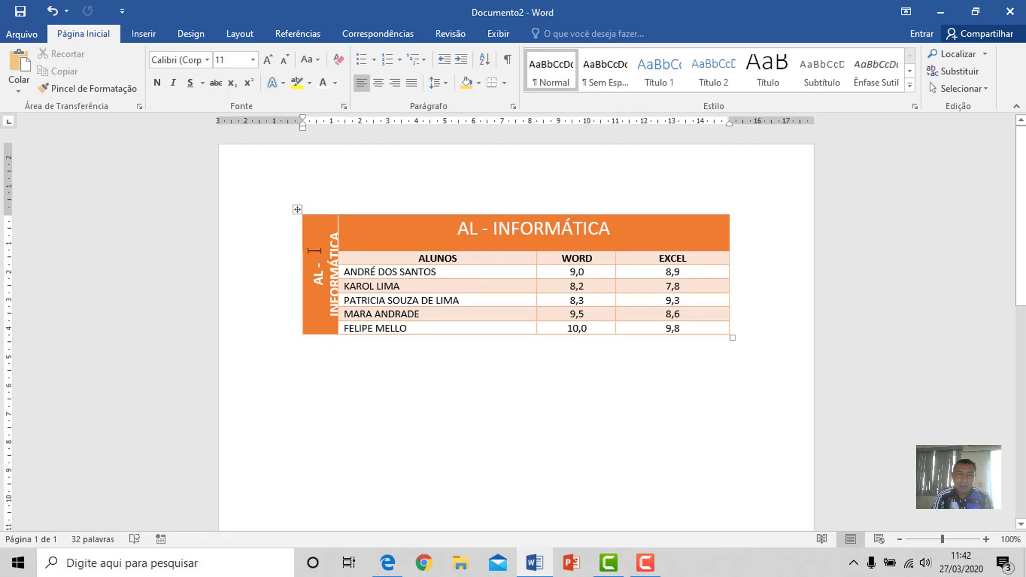
- Reduce the font size of the vertical "AL - INFORMÁTICA" text in the first column to 12 pt
{"action": "left_click", "coordinate": [297, 209]}
{"action": "left_click", "coordinate": [306, 318]}
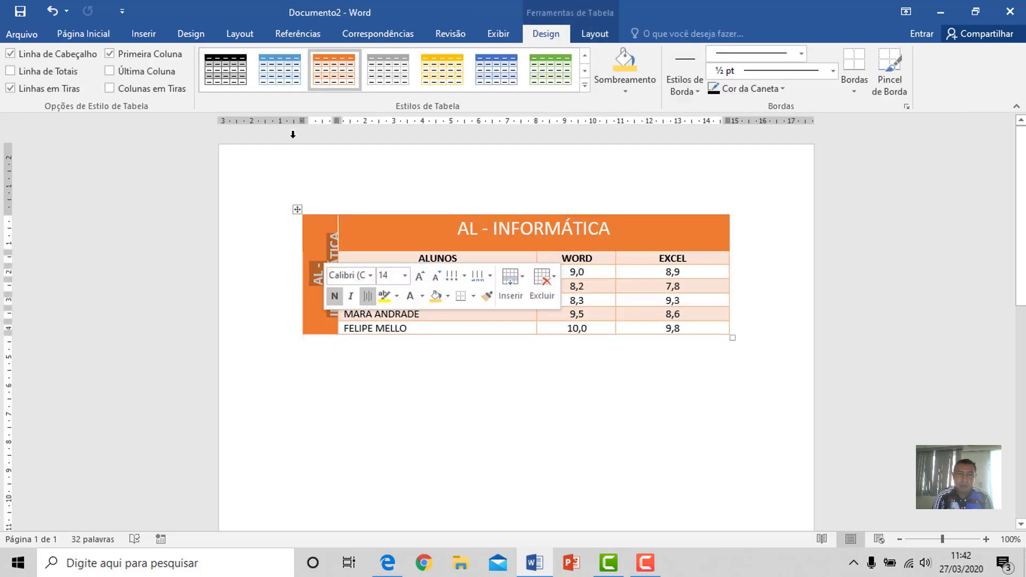
{"action": "left_click", "coordinate": [84, 34]}
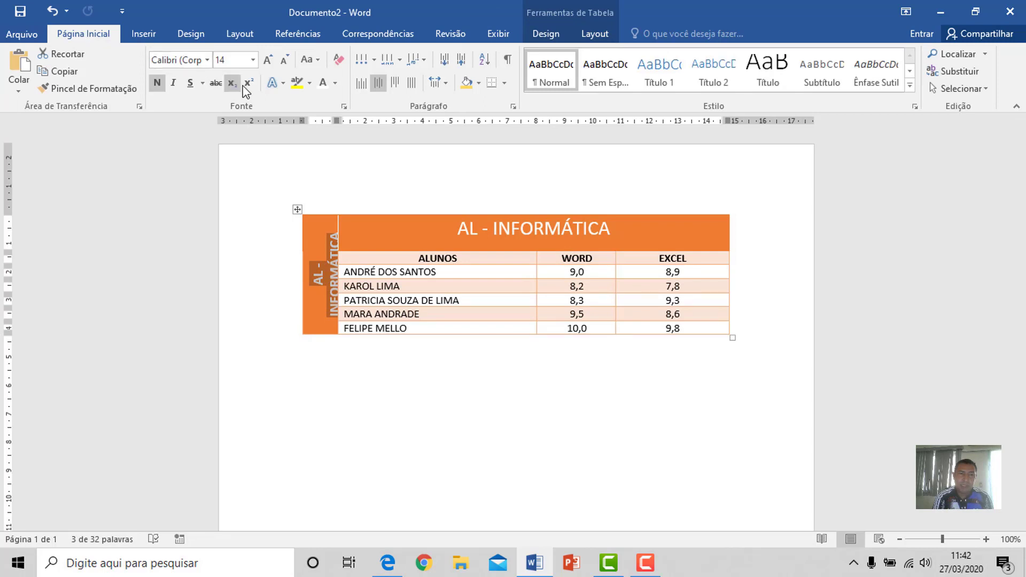
{"action": "left_click", "coordinate": [278, 63]}
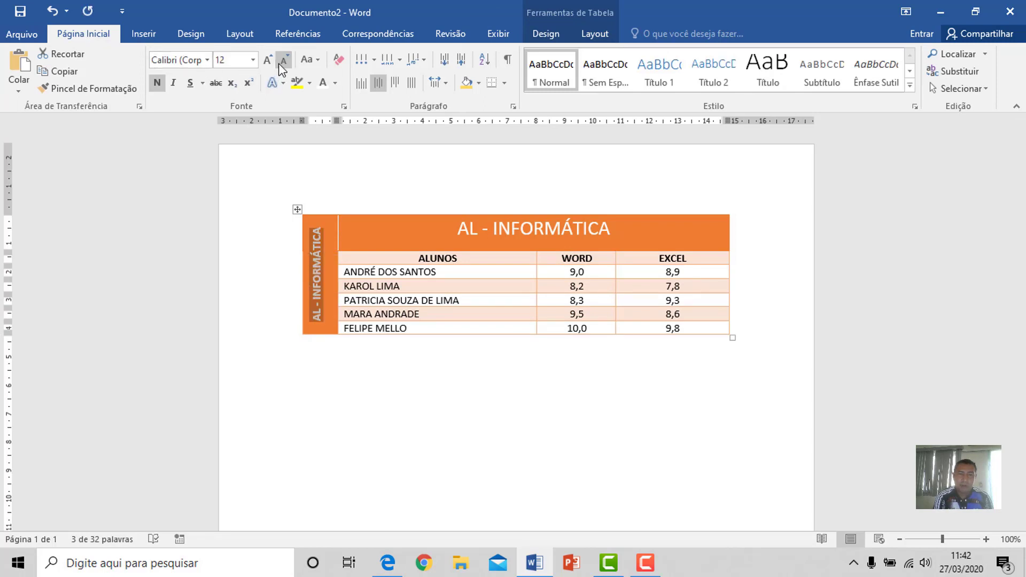
- Centre the vertical "AL - INFORMÁTICA" text both horizontally and vertically within its first-column cell
{"action": "left_click", "coordinate": [394, 82]}
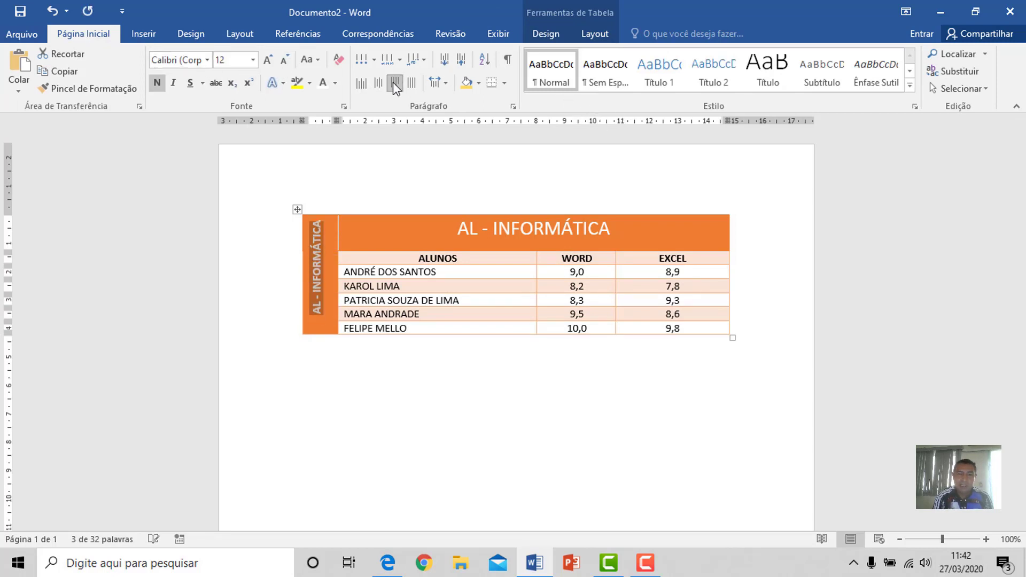
{"action": "left_click", "coordinate": [595, 33]}
{"action": "left_click", "coordinate": [604, 71]}
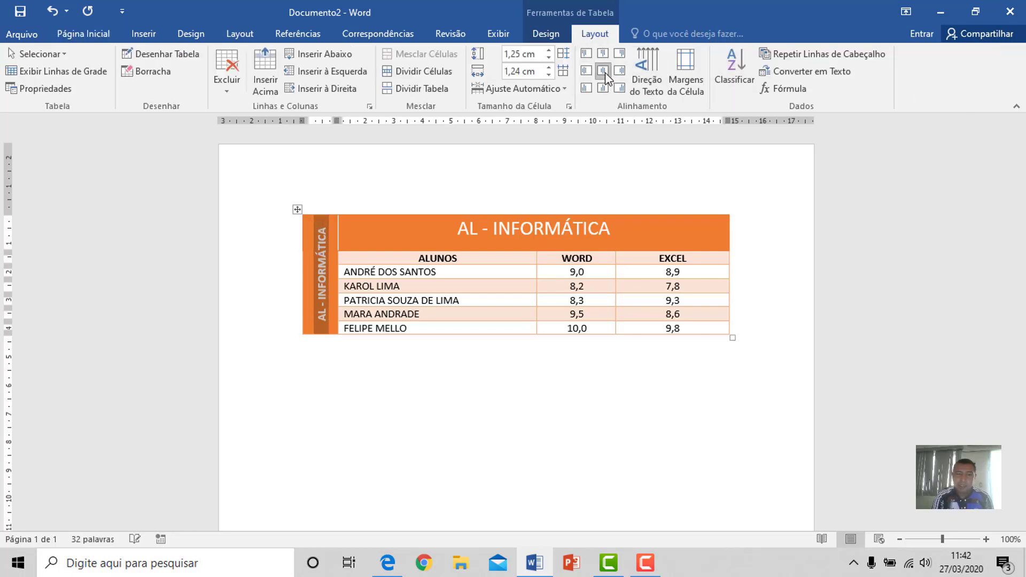
{"action": "left_click", "coordinate": [628, 330]}
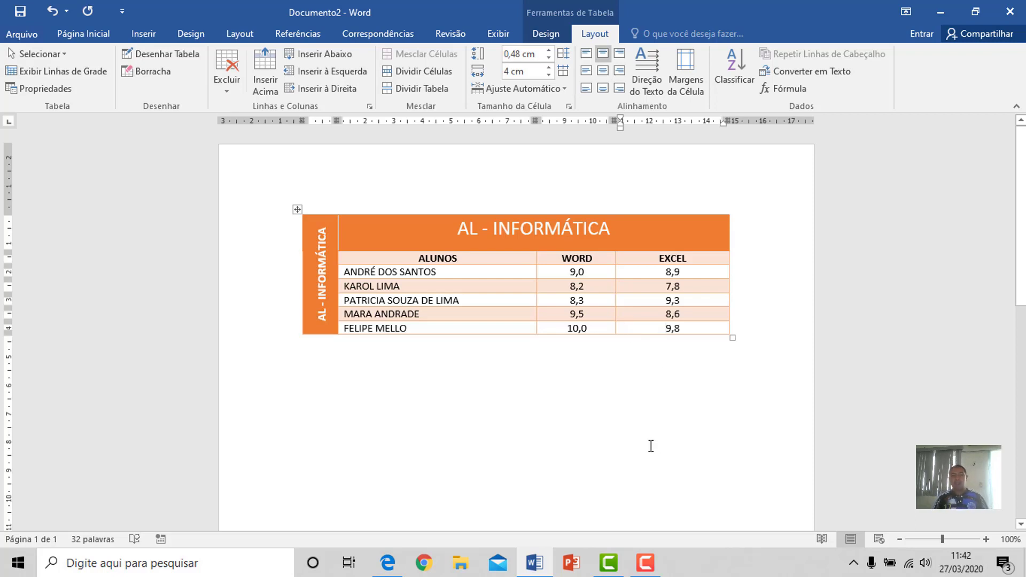